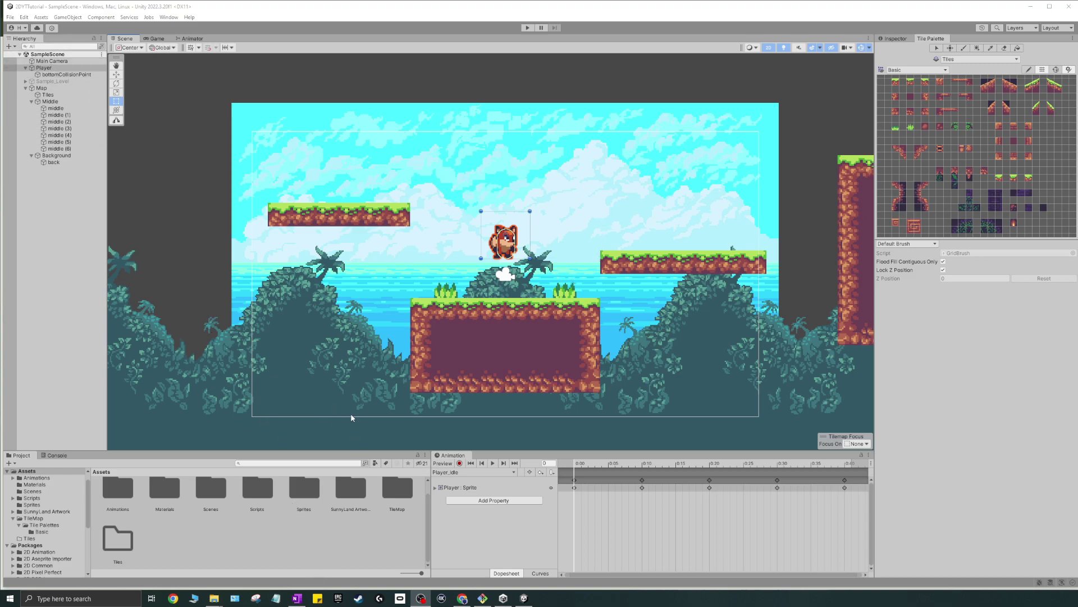
- Bring the Unity editor forward and select the Player object in the Hierarchy
{"action": "left_click", "coordinate": [39, 69]}
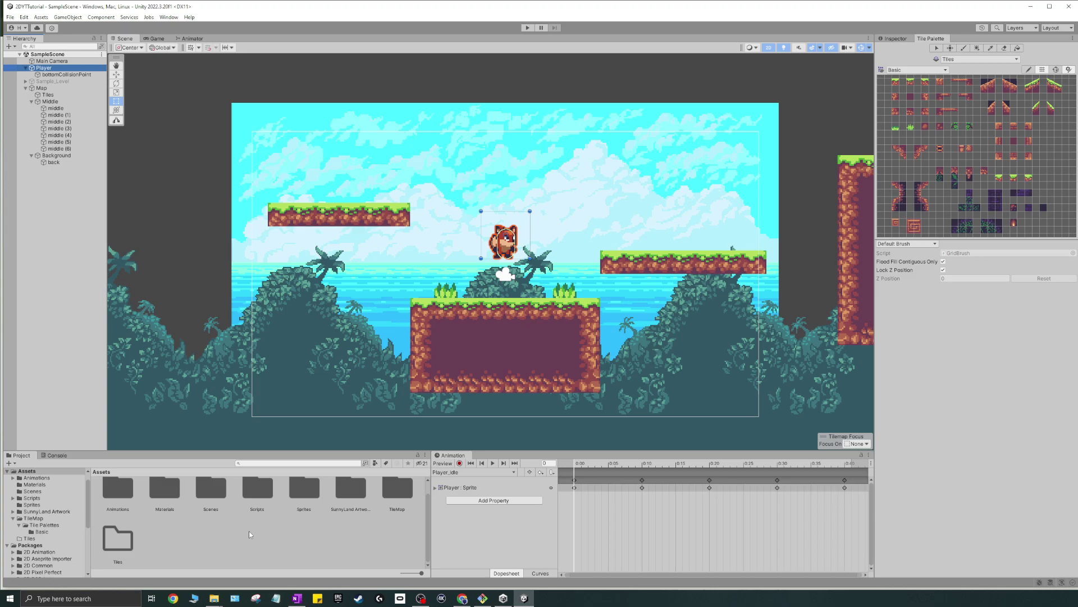
- Create a Prefabs folder in Assets with a Player folder inside it
{"action": "right_click", "coordinate": [189, 534]}
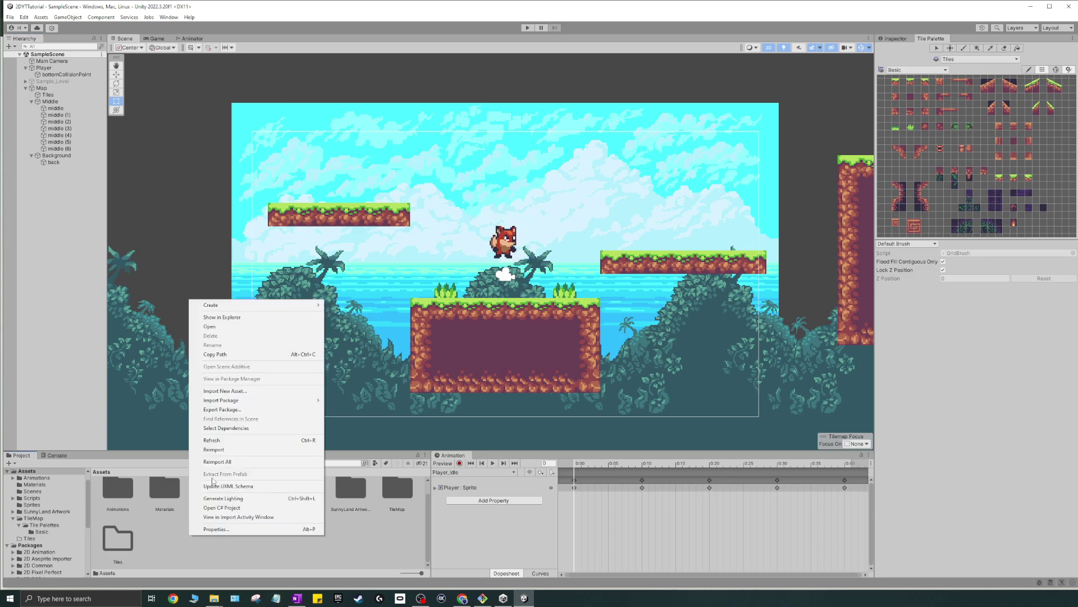
{"action": "mouse_move", "coordinate": [231, 306]}
{"action": "left_click", "coordinate": [376, 211]}
{"action": "type", "text": "P"}
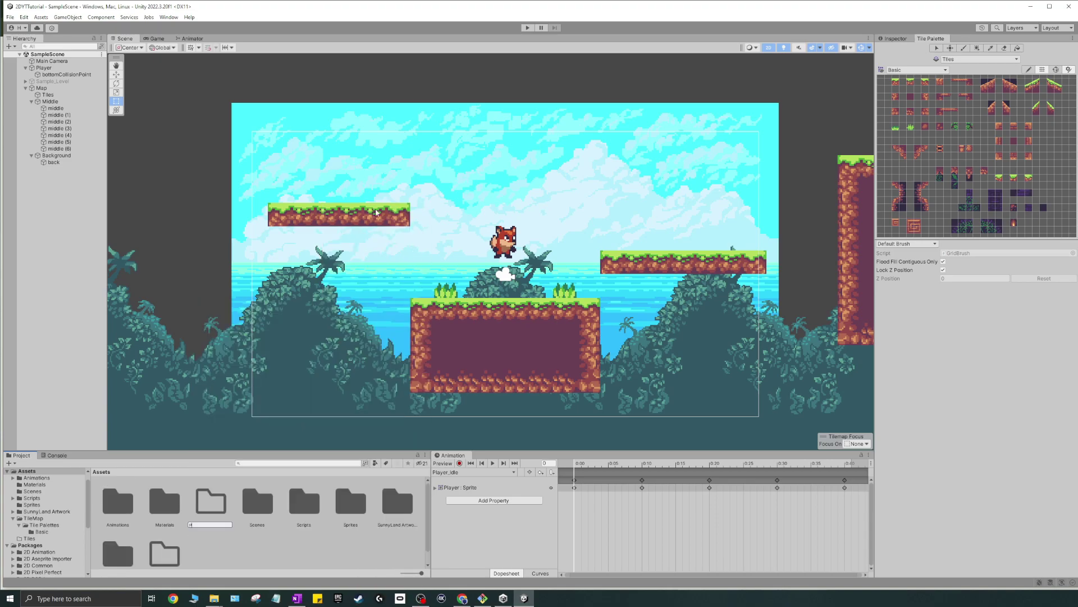
{"action": "type", "text": "refab"}
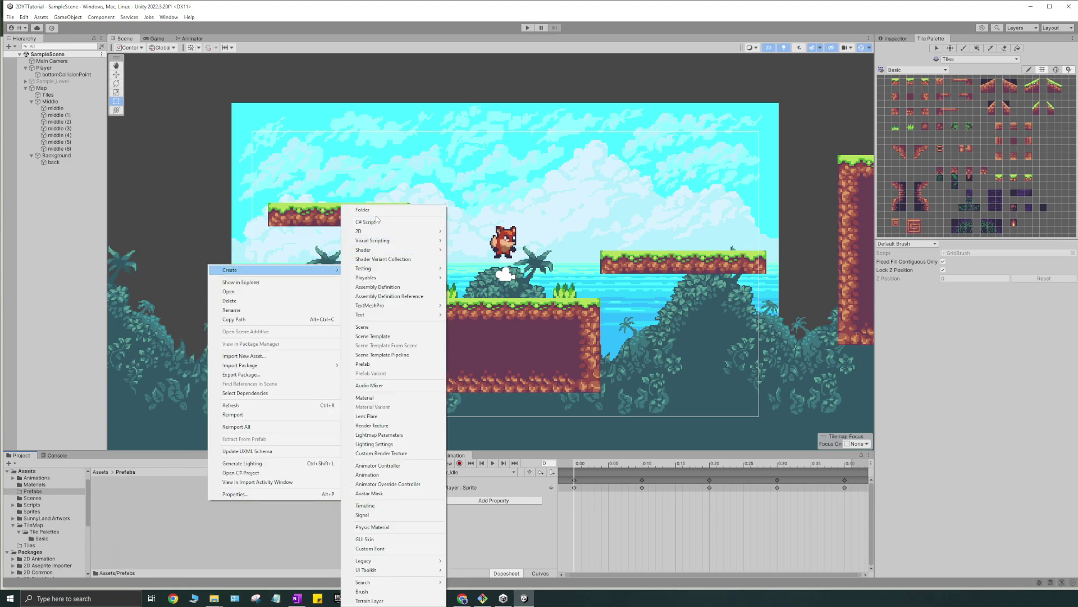
{"action": "left_click", "coordinate": [376, 216]}
{"action": "type", "text": "level"}
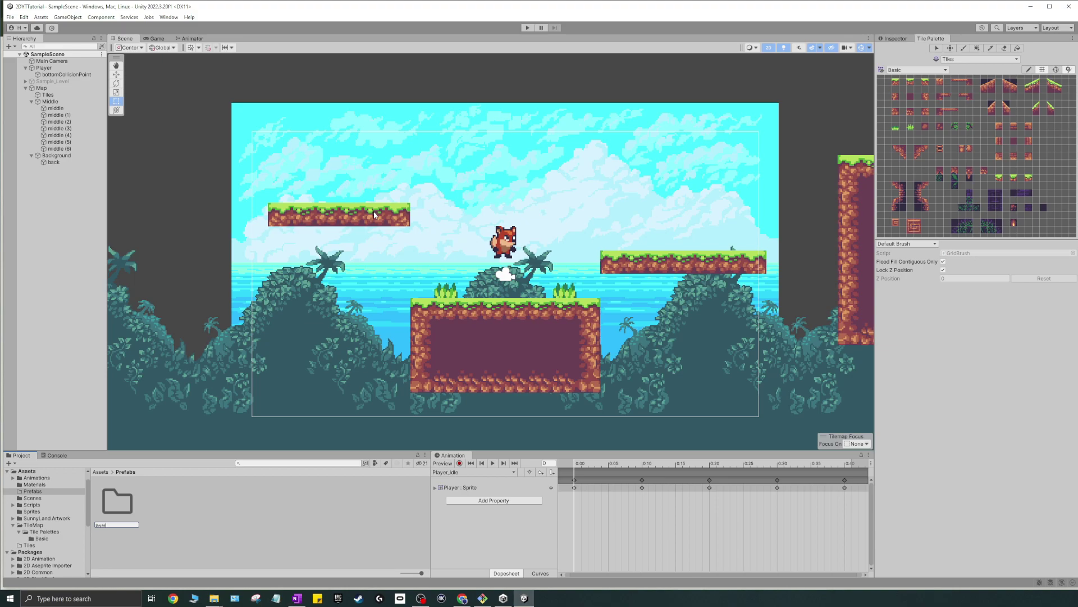
{"action": "key", "text": "Return"}
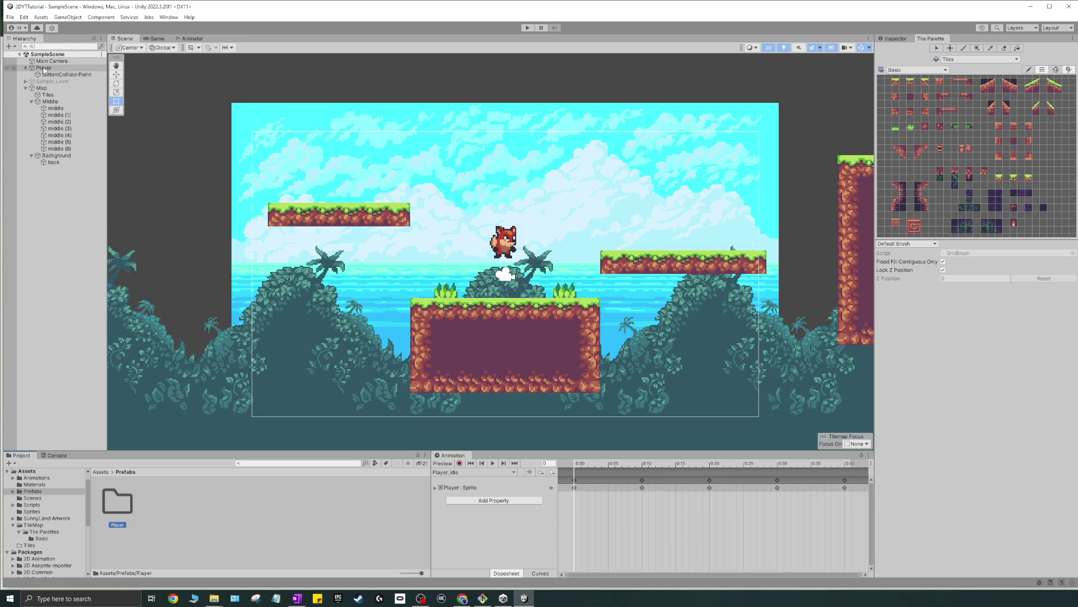
- Drag the Hierarchy Player into the Prefabs/Player folder to make it a prefab
{"action": "left_click", "coordinate": [44, 68]}
{"action": "left_click_drag", "start_coordinate": [44, 68], "coordinate": [114, 505]}
{"action": "left_click", "coordinate": [171, 491]}
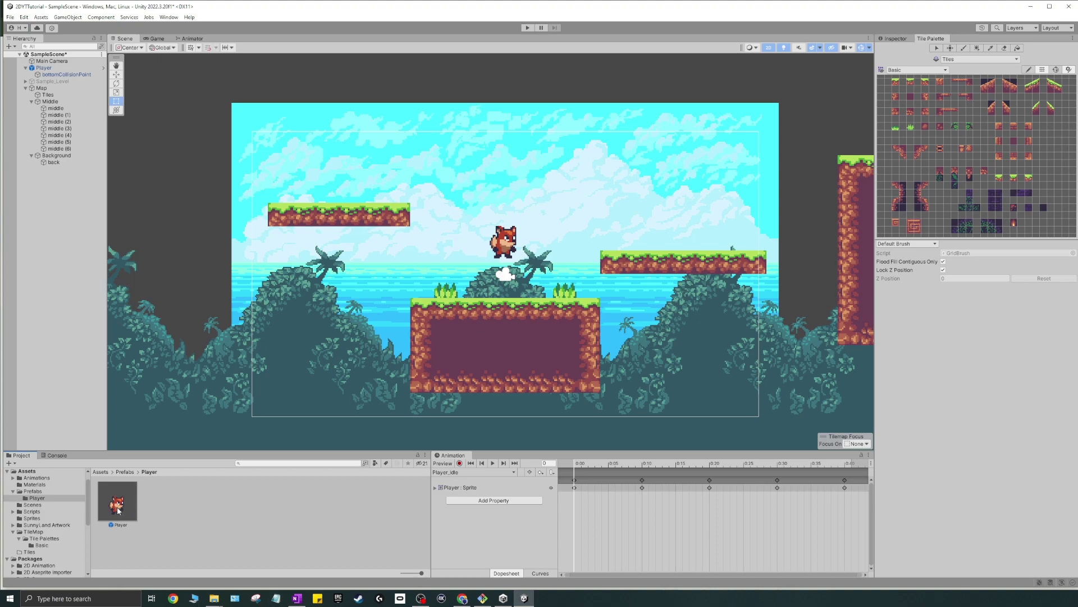
- Add three more Player prefab instances and move Player (1) to the left of the others
{"action": "left_click_drag", "start_coordinate": [119, 510], "coordinate": [62, 303]}
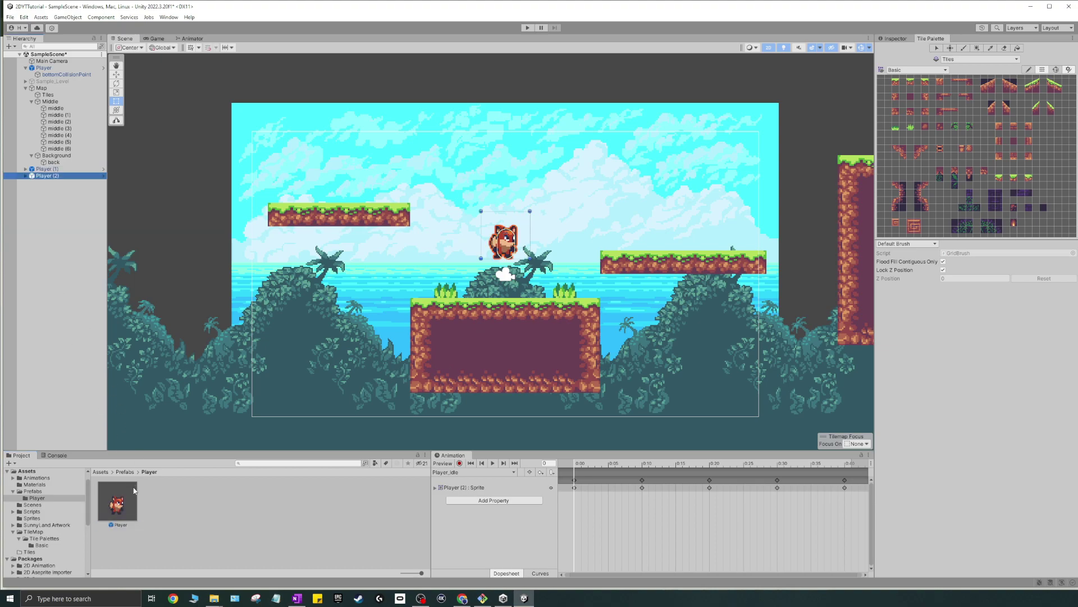
{"action": "left_click_drag", "start_coordinate": [134, 490], "coordinate": [60, 173]}
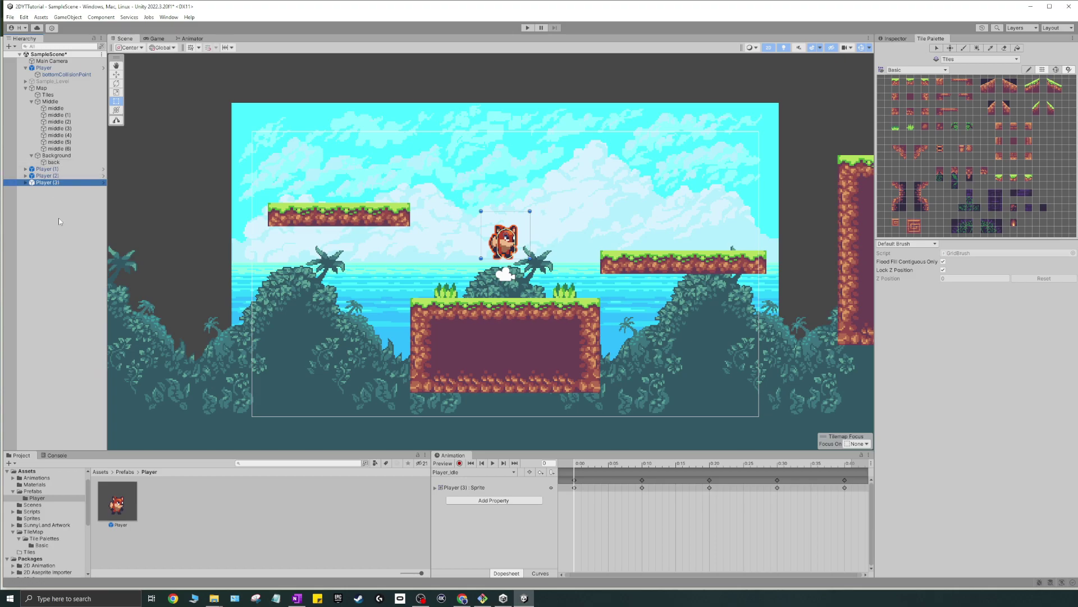
{"action": "left_click", "coordinate": [48, 169]}
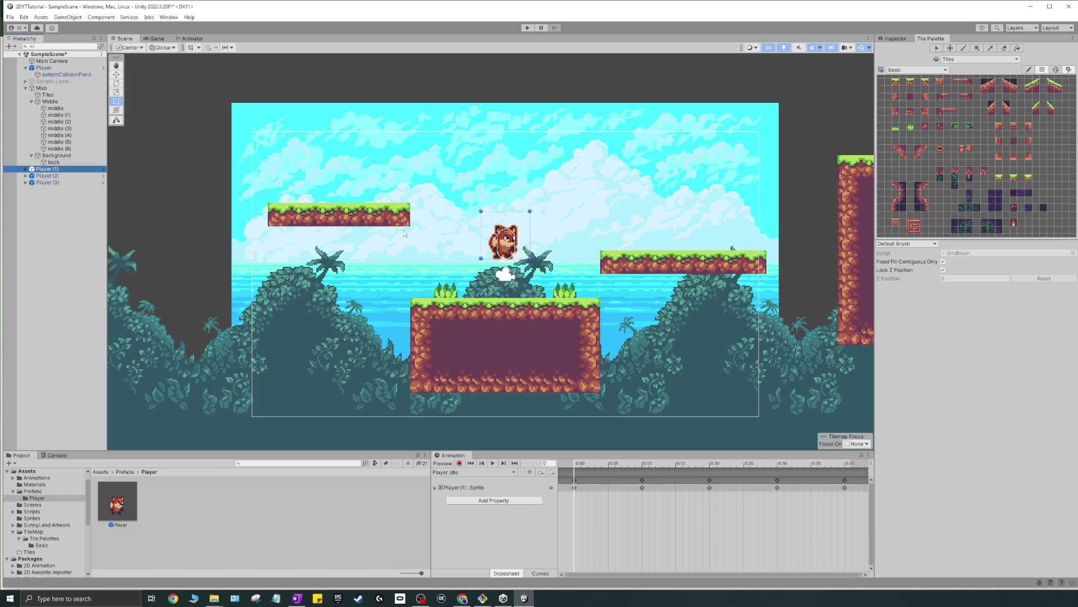
{"action": "left_click", "coordinate": [119, 75]}
{"action": "left_click_drag", "start_coordinate": [500, 250], "coordinate": [418, 253]}
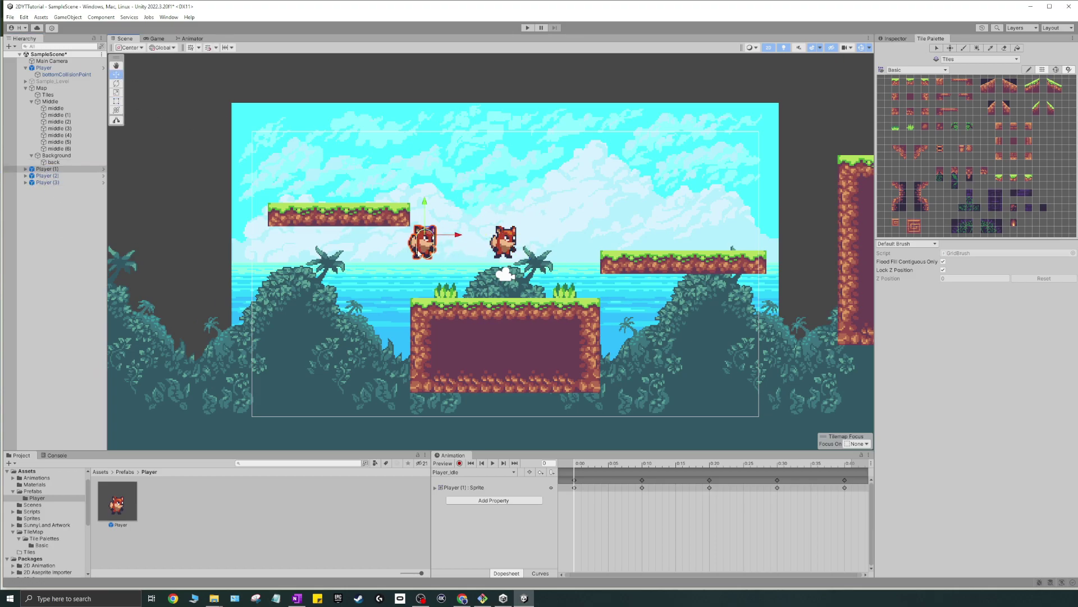
- Play-test the scene, making the foxes jump and run left and right, then stop
{"action": "key", "text": "ctrl+p"}
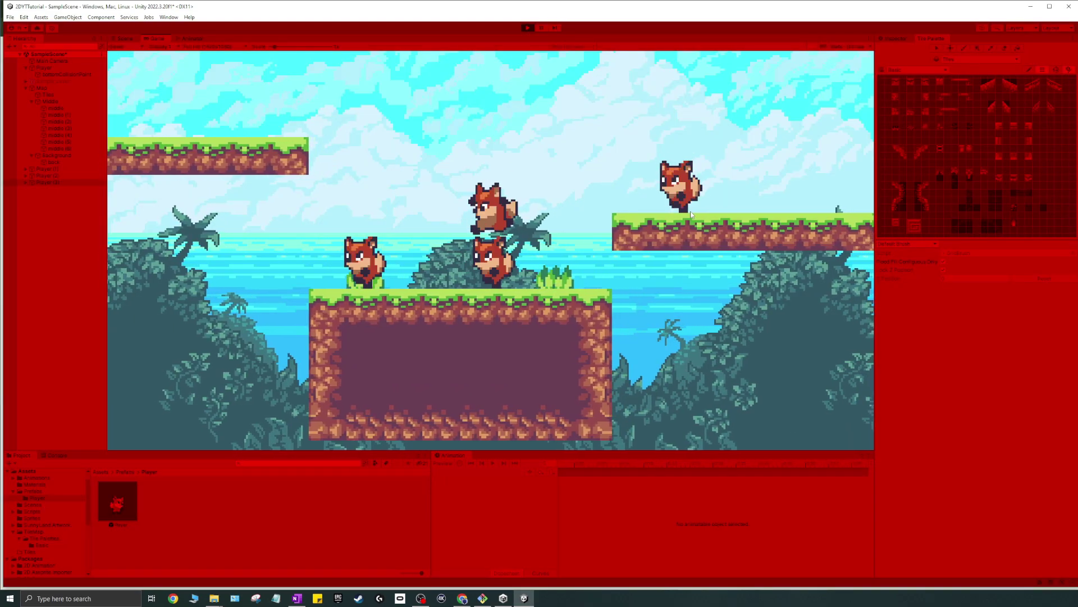
{"action": "key", "text": "space"}
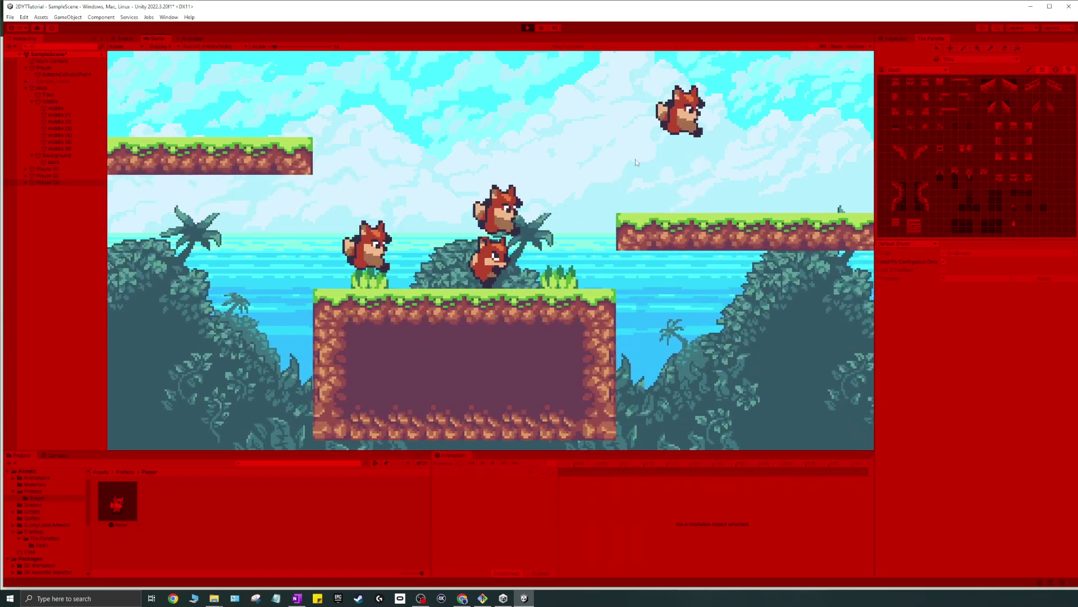
{"action": "key", "text": "Left"}
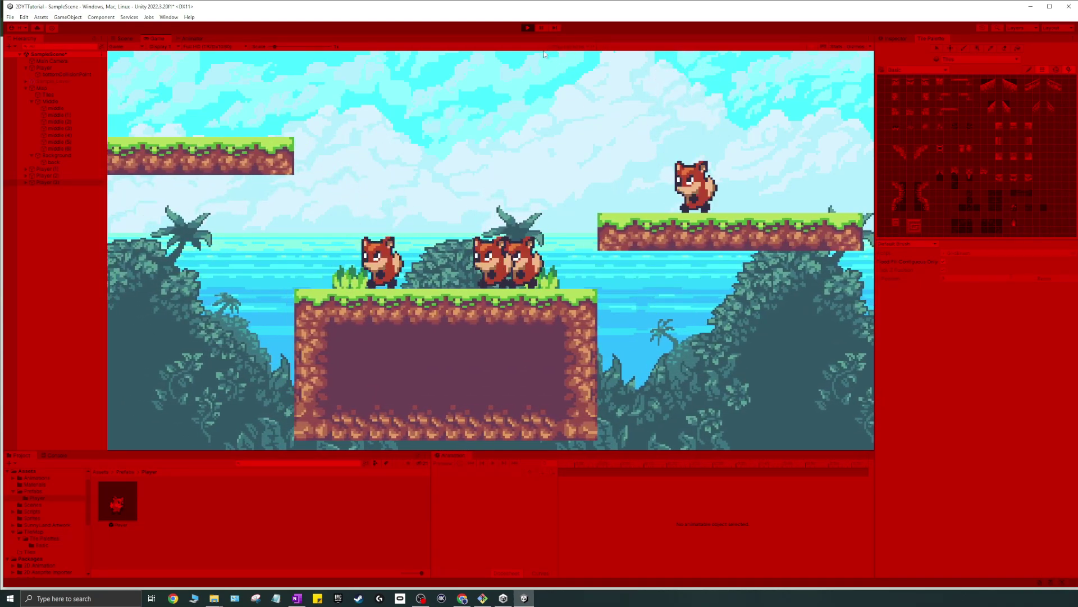
{"action": "key", "text": "Right"}
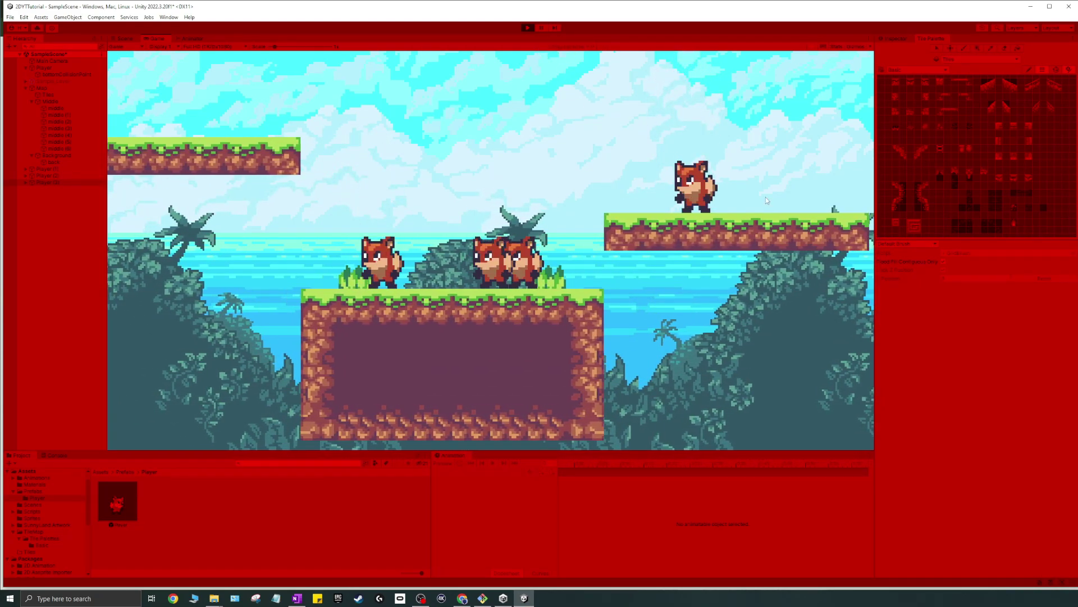
{"action": "left_click", "coordinate": [525, 26]}
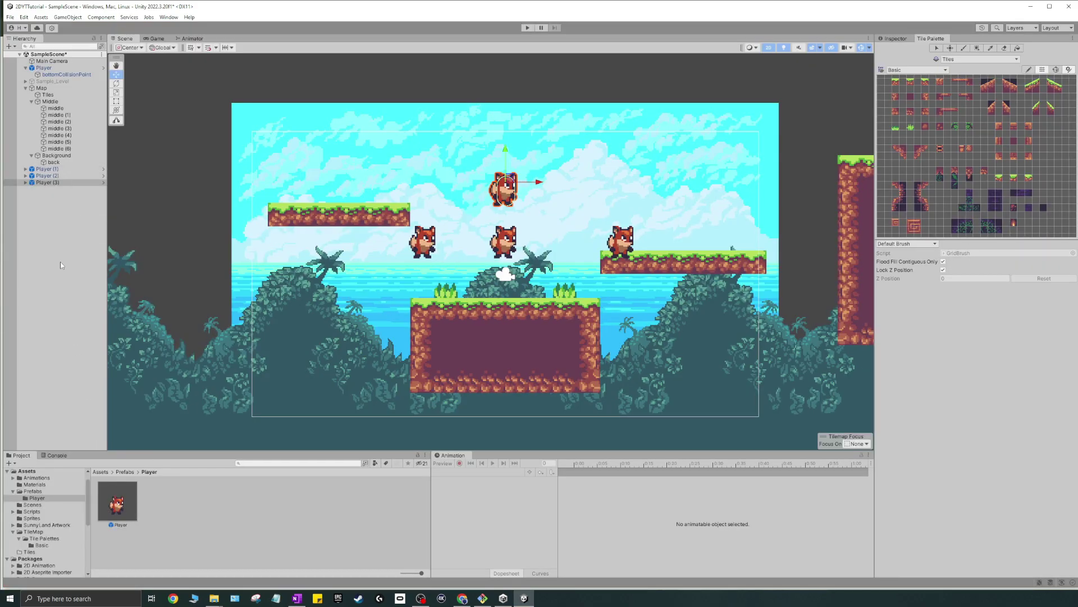
- Give Player (3) Jump Force 25 and Max Jump Count 3 in the Inspector
{"action": "left_click", "coordinate": [49, 182]}
{"action": "left_click", "coordinate": [895, 38]}
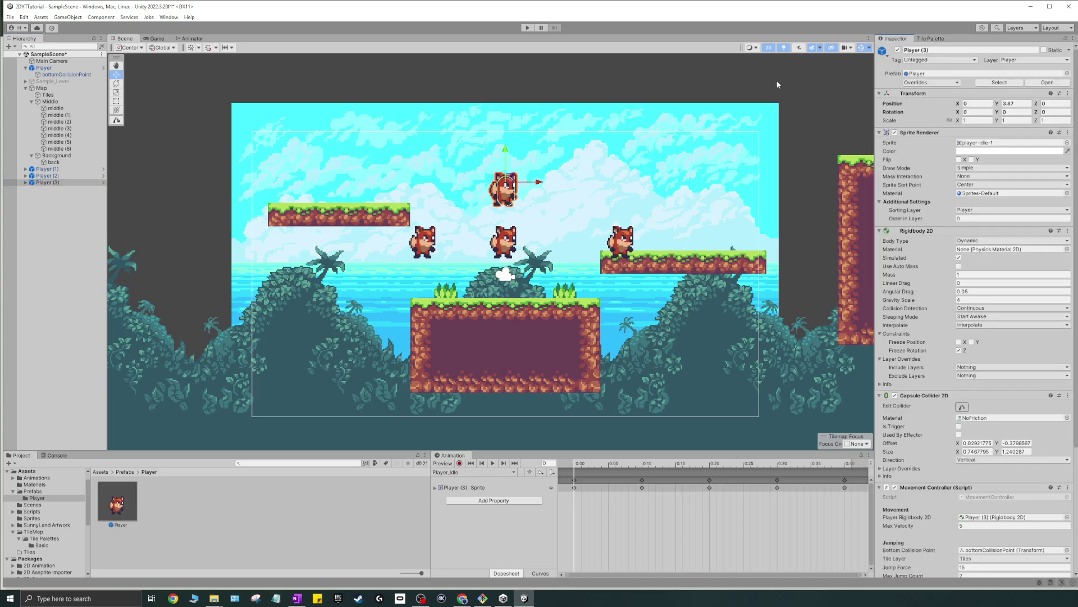
{"action": "scroll", "coordinate": [974, 423], "scroll_direction": "down", "scroll_amount": 5}
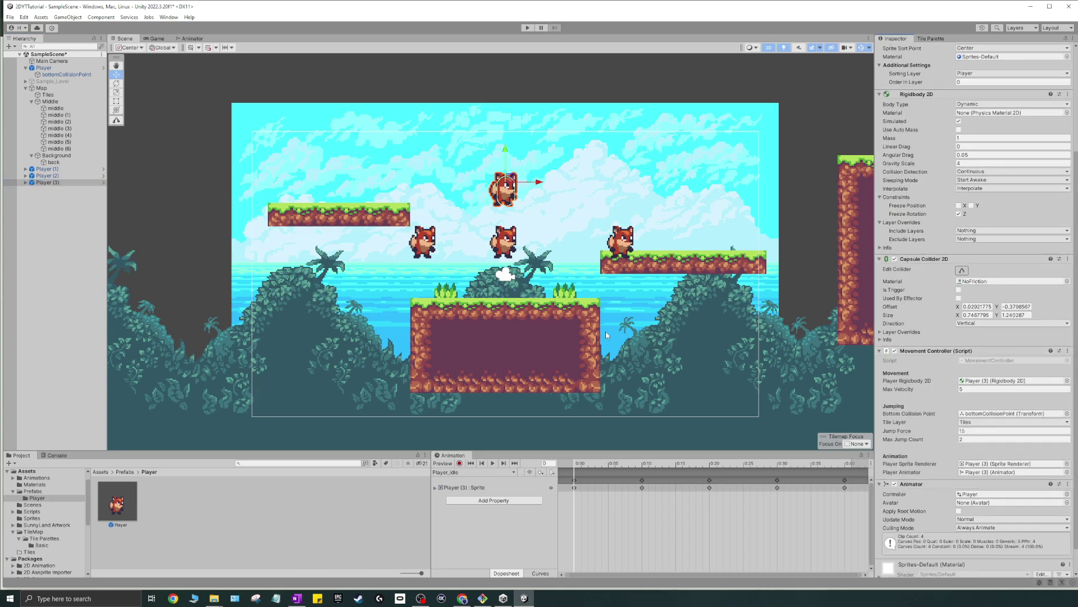
{"action": "left_click", "coordinate": [970, 431]}
{"action": "type", "text": "25"}
{"action": "left_click", "coordinate": [968, 440]}
{"action": "type", "text": "3"}
- Give Player (1) Jump Force 4 and Max Jump Count 1
{"action": "left_click", "coordinate": [48, 169]}
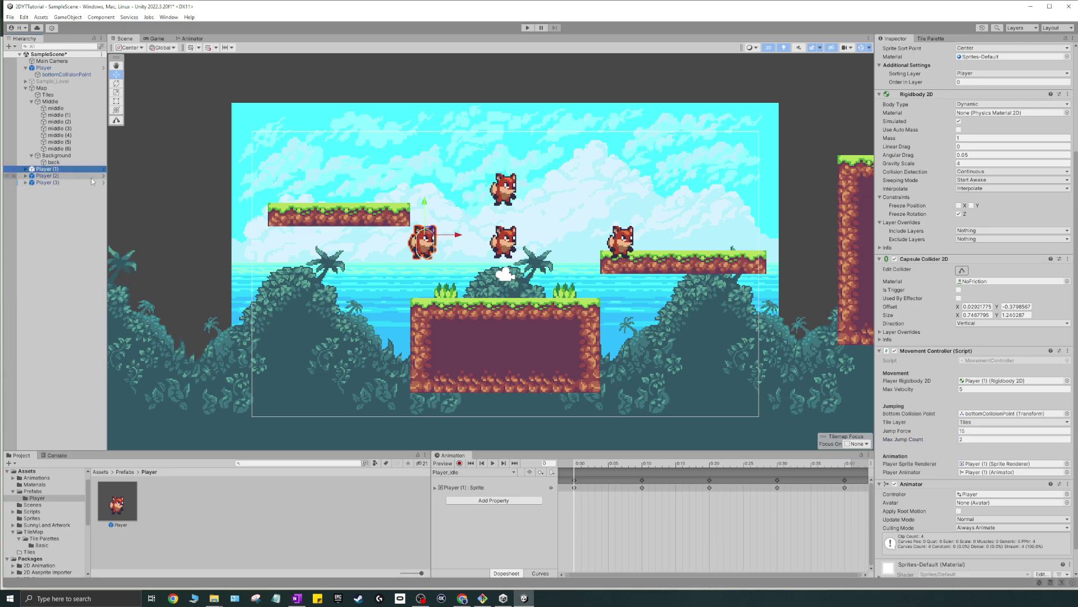
{"action": "left_click", "coordinate": [970, 430]}
{"action": "type", "text": "4"}
{"action": "left_click", "coordinate": [971, 440]}
{"action": "type", "text": "1"}
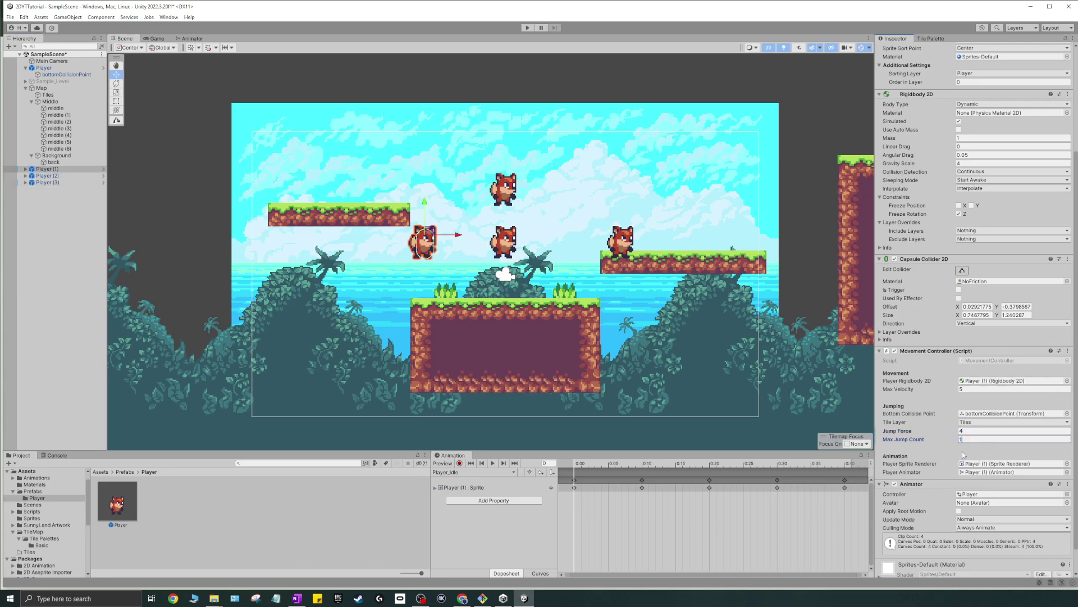
- Play-test the jumping changes with several jumps, then stop play mode
{"action": "left_click", "coordinate": [527, 27]}
{"action": "key", "text": "space"}
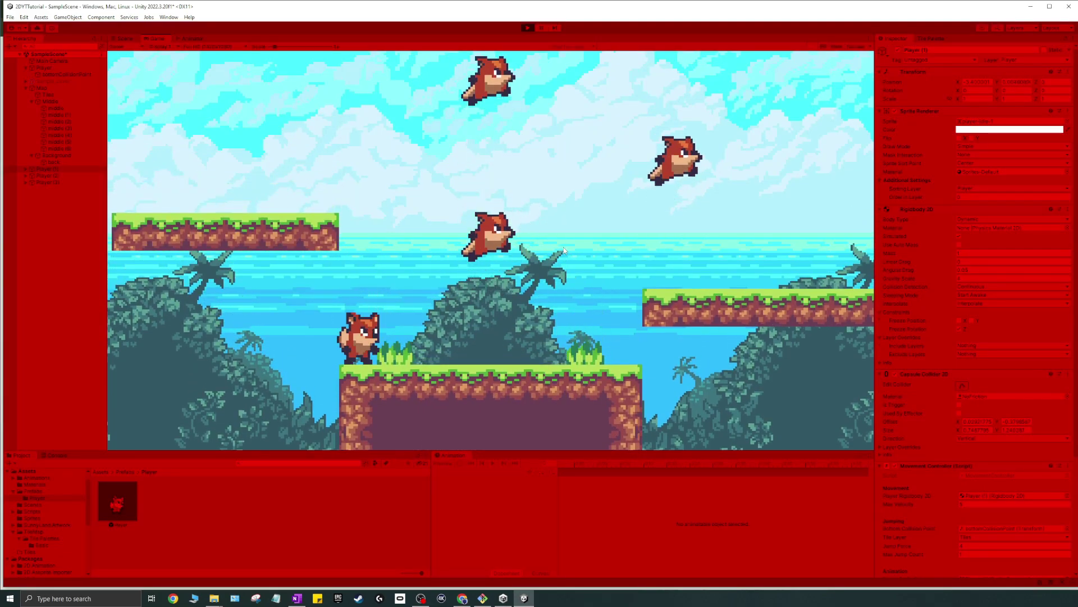
{"action": "key", "text": "space"}
{"action": "key", "text": "space"}
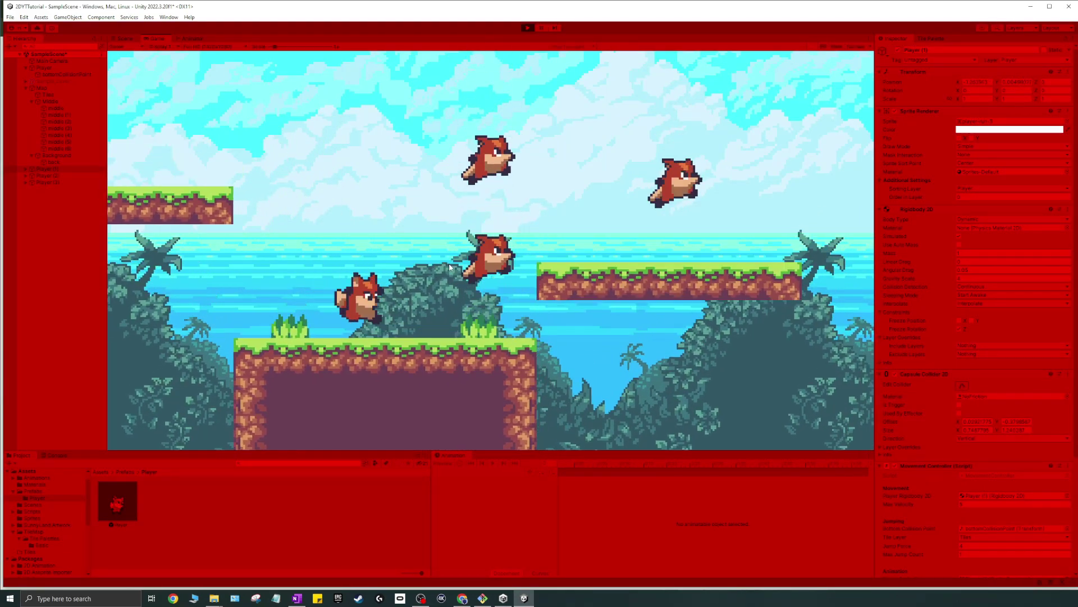
{"action": "key", "text": "space"}
{"action": "key", "text": "space"}
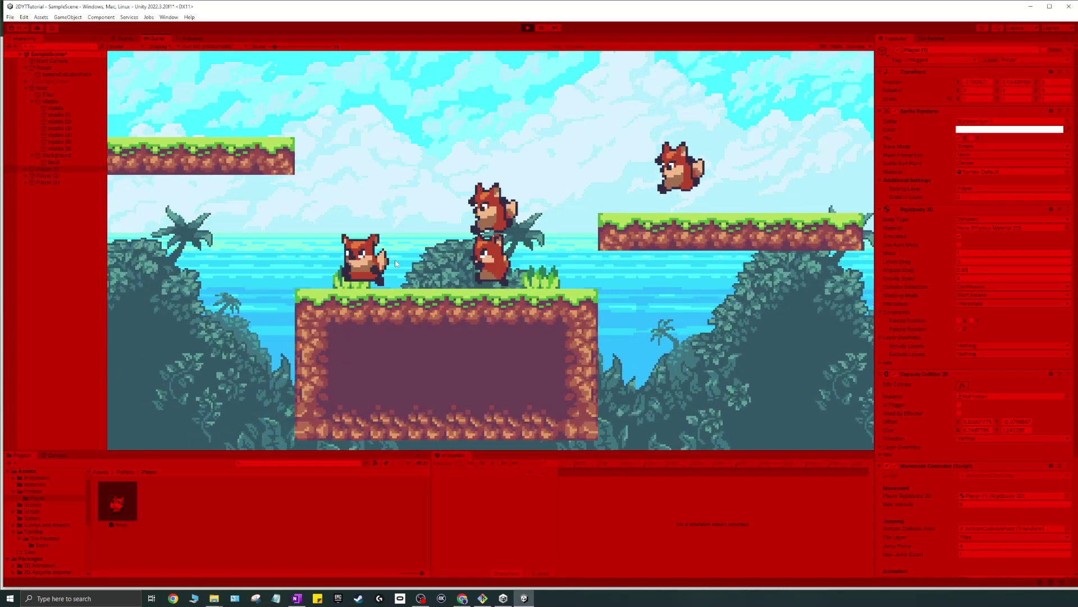
{"action": "key", "text": "space"}
{"action": "key", "text": "ctrl+p"}
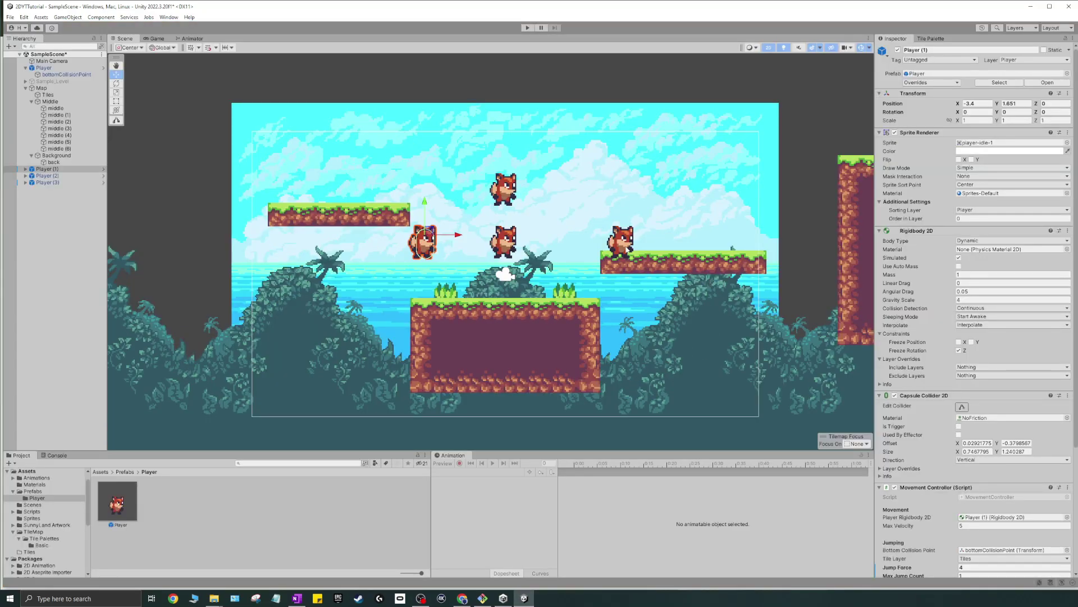
- Open the Player prefab in Prefab Mode and change its Jump Force from 15 to 25
{"action": "double_click", "coordinate": [117, 500]}
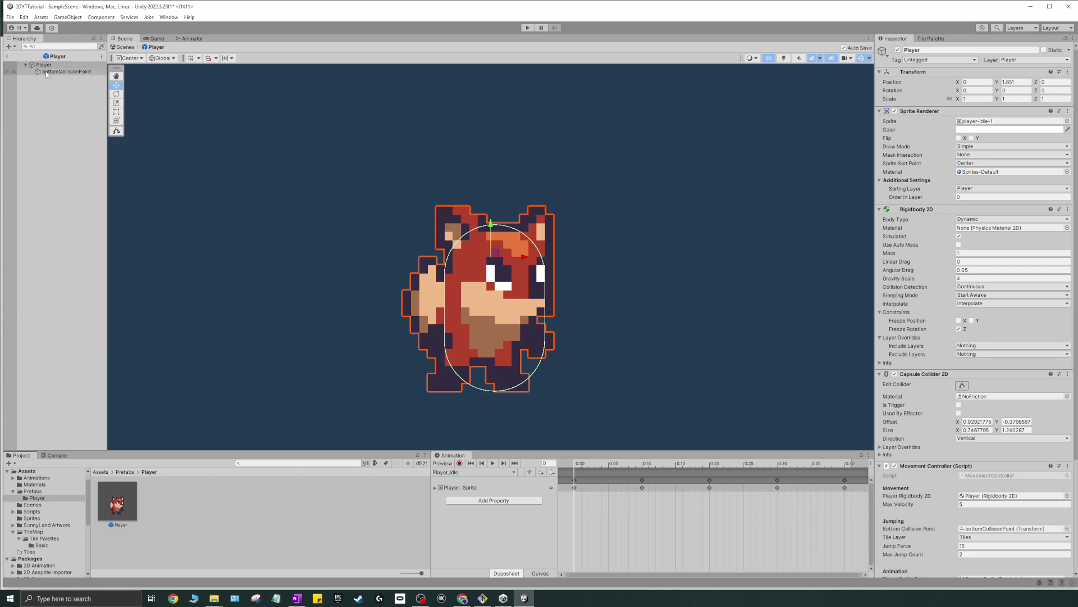
{"action": "scroll", "coordinate": [975, 506], "scroll_direction": "down", "scroll_amount": 3}
{"action": "left_click", "coordinate": [974, 501]}
{"action": "type", "text": "24"}
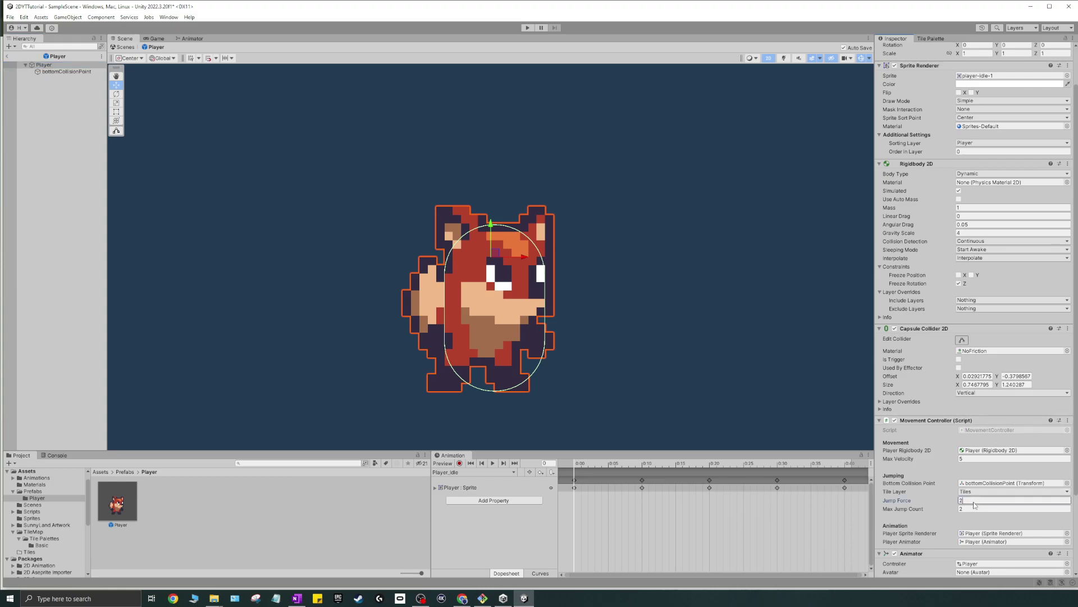
{"action": "key", "text": "BackSpace"}
{"action": "type", "text": "5"}
{"action": "key", "text": "Return"}
{"action": "scroll", "coordinate": [1025, 209], "scroll_direction": "down", "scroll_amount": 3}
{"action": "left_click", "coordinate": [6, 56]}
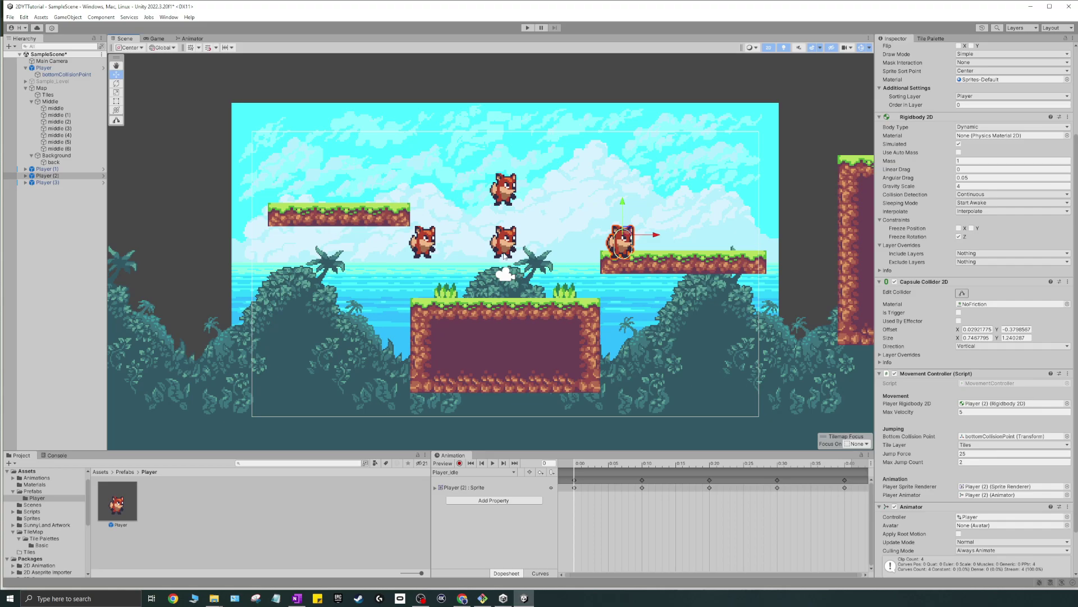
{"action": "left_click", "coordinate": [423, 244]}
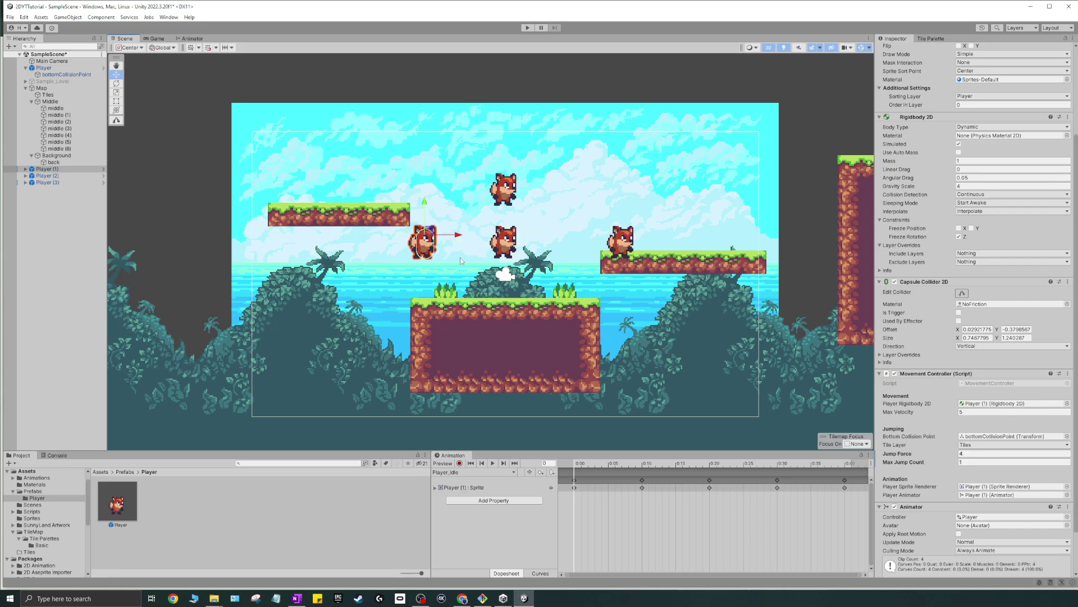
{"action": "left_click", "coordinate": [501, 245]}
{"action": "left_click", "coordinate": [622, 244]}
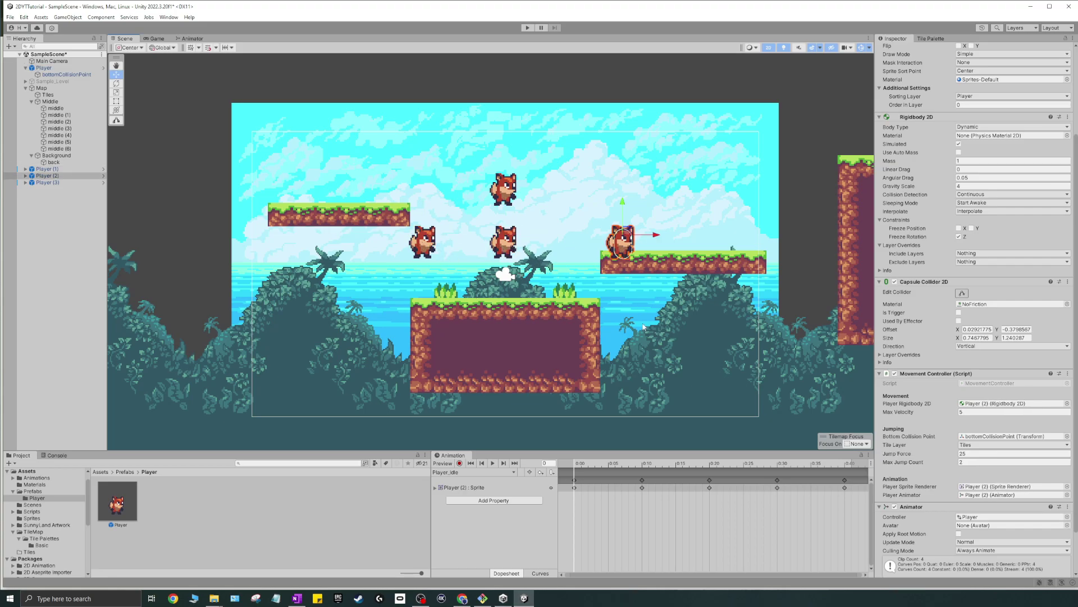
{"action": "left_click", "coordinate": [959, 454]}
{"action": "left_click", "coordinate": [511, 192]}
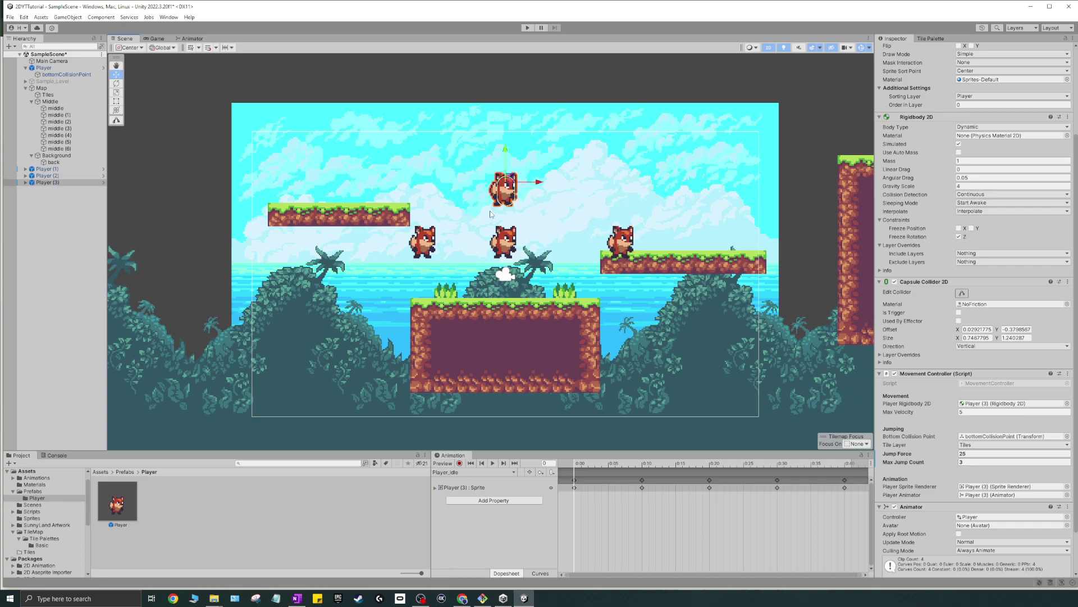
{"action": "left_click", "coordinate": [428, 248]}
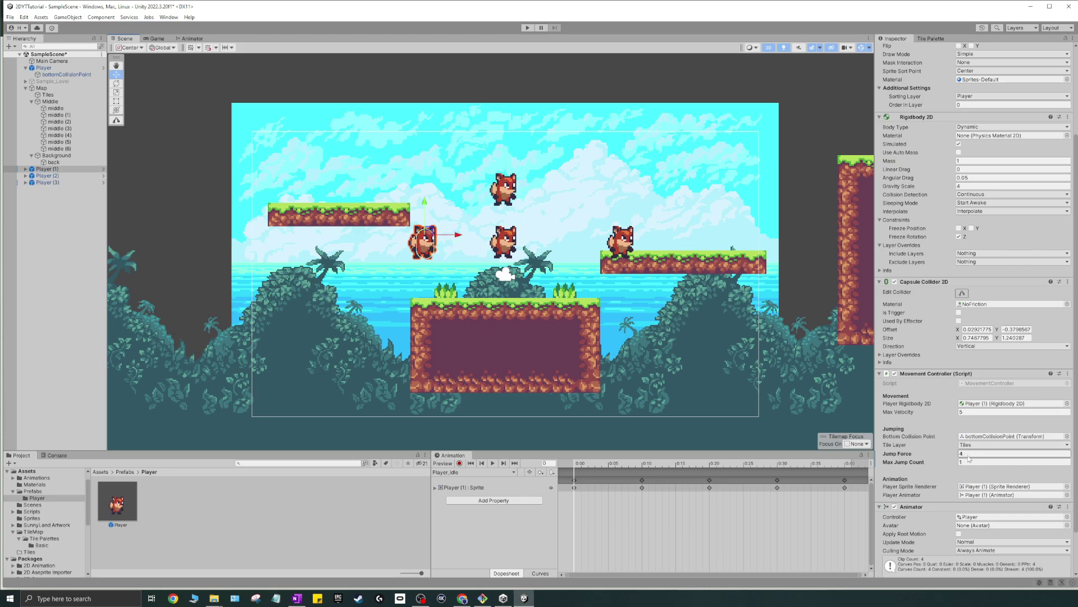
{"action": "left_click", "coordinate": [505, 190]}
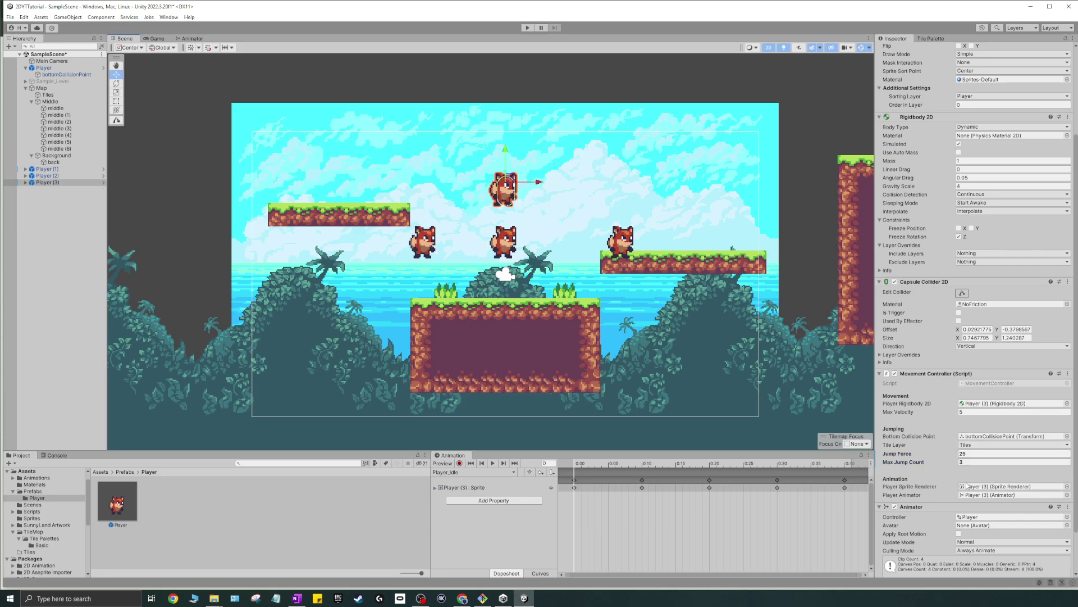
{"action": "left_click", "coordinate": [983, 455]}
{"action": "left_click", "coordinate": [992, 473]}
{"action": "key", "text": "ctrl+z"}
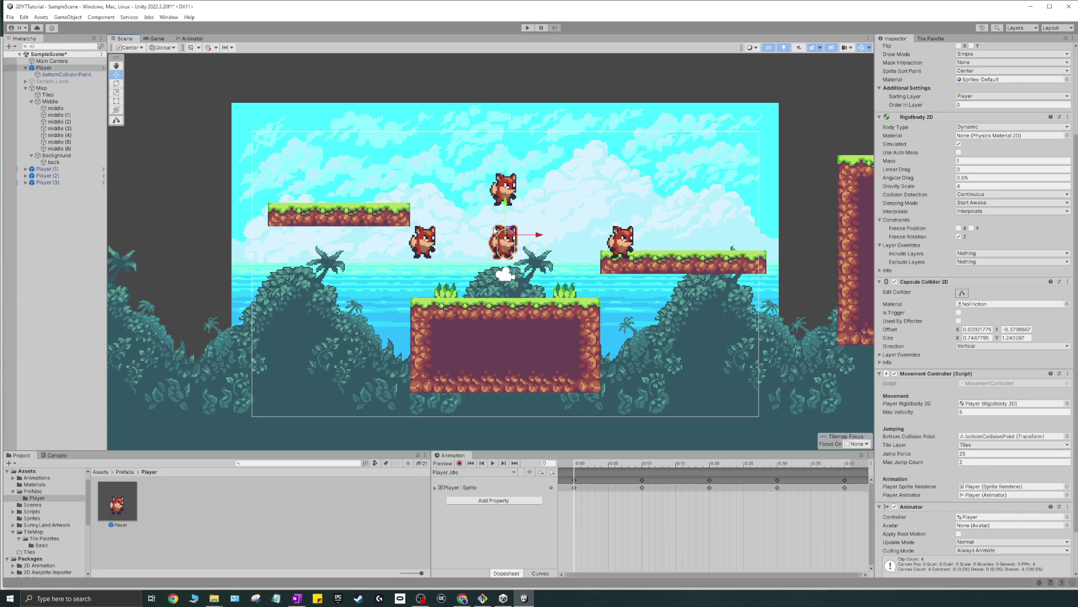
{"action": "left_click", "coordinate": [507, 196]}
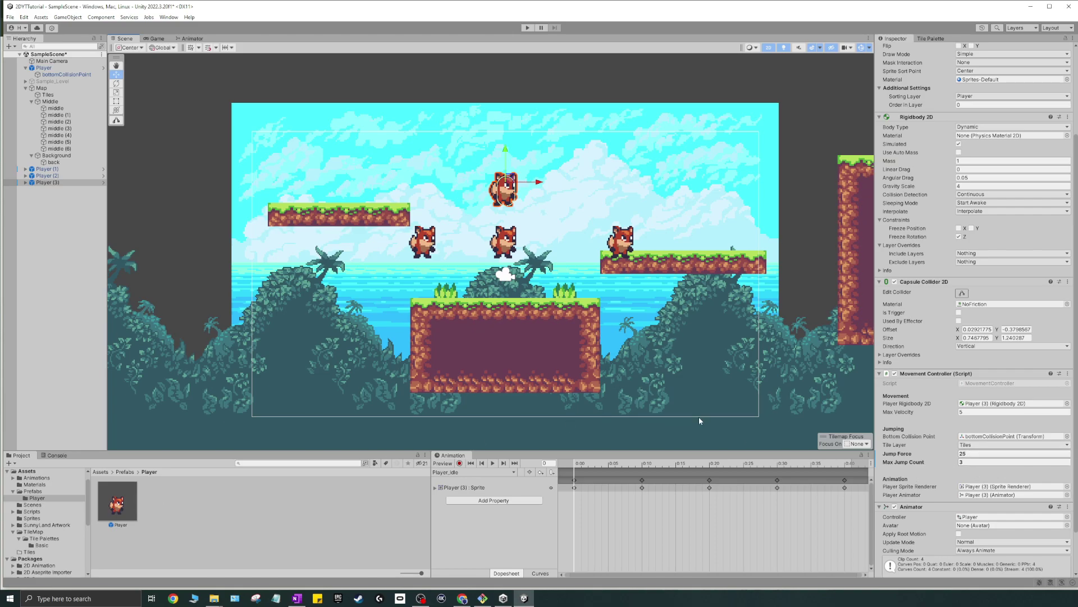
{"action": "scroll", "coordinate": [1046, 134], "scroll_direction": "up", "scroll_amount": 5}
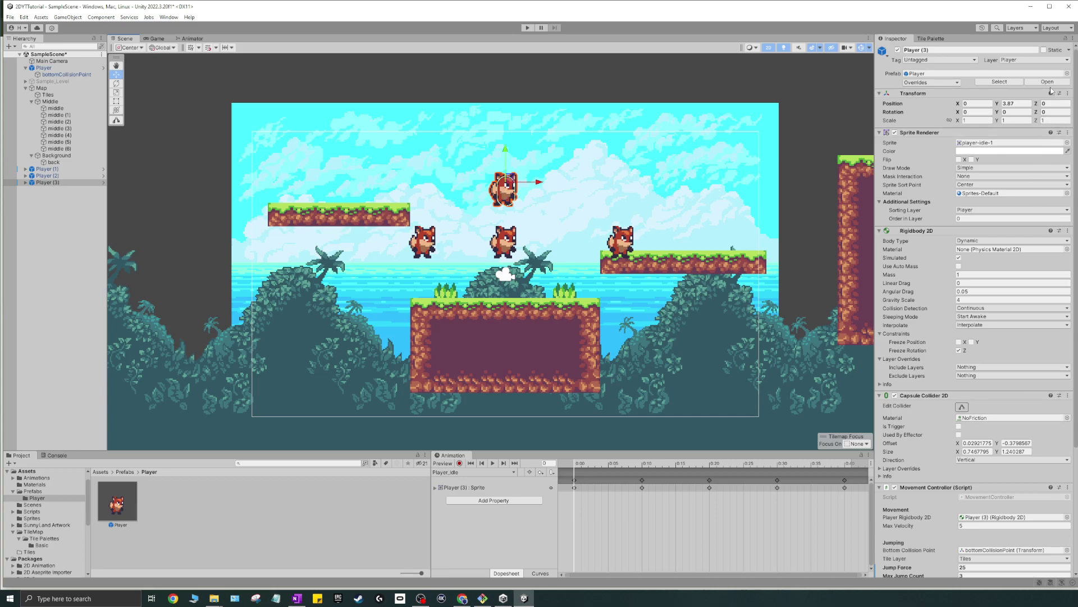
- Review Player (3)'s Movement Controller overrides and revert them to the prefab values
{"action": "left_click", "coordinate": [916, 82]}
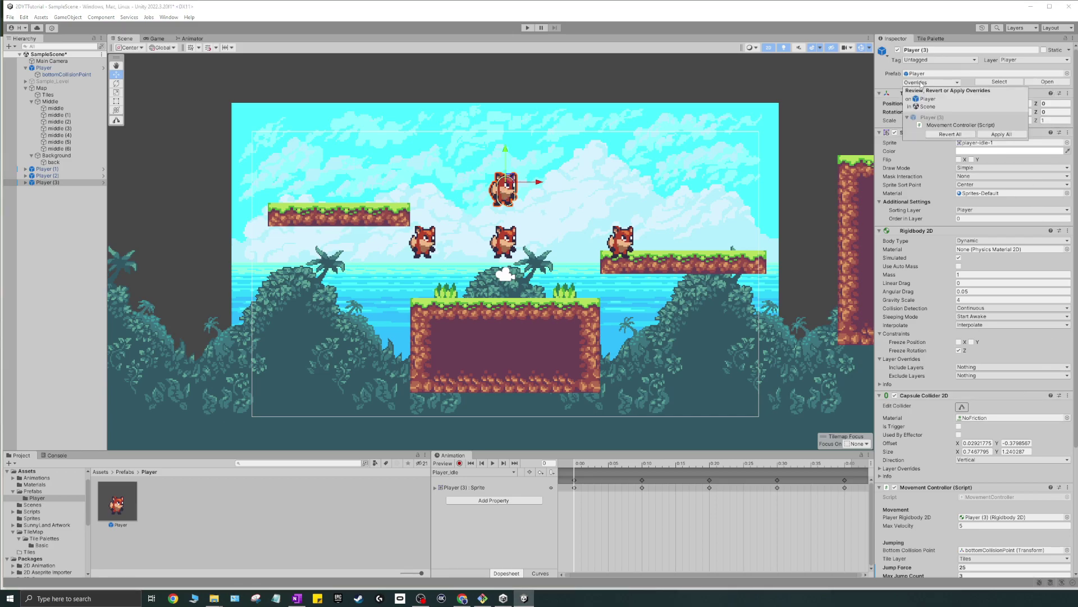
{"action": "left_click", "coordinate": [959, 125]}
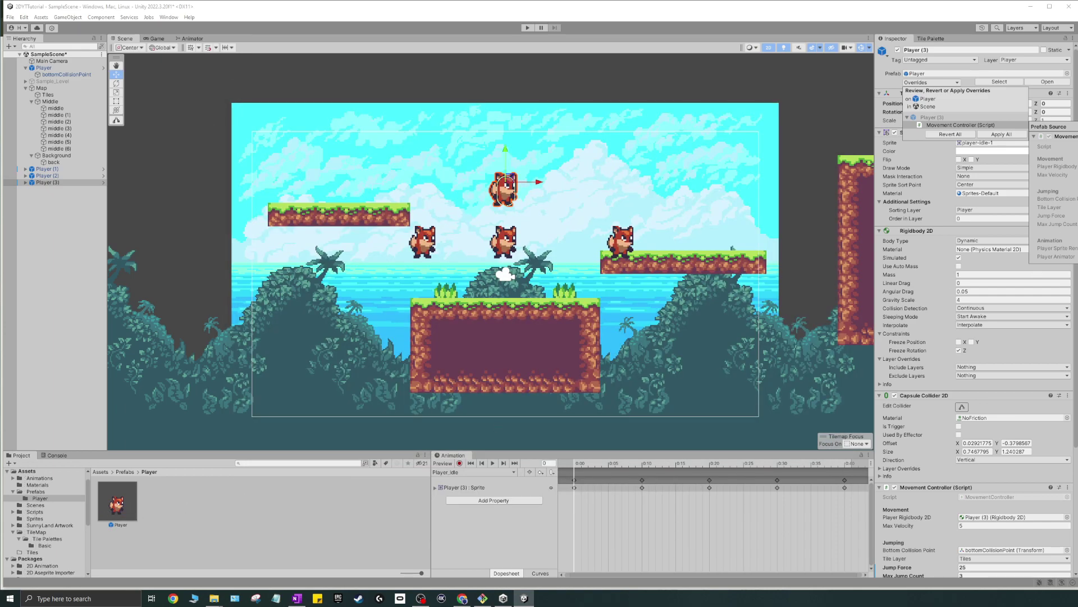
{"action": "left_click", "coordinate": [950, 135]}
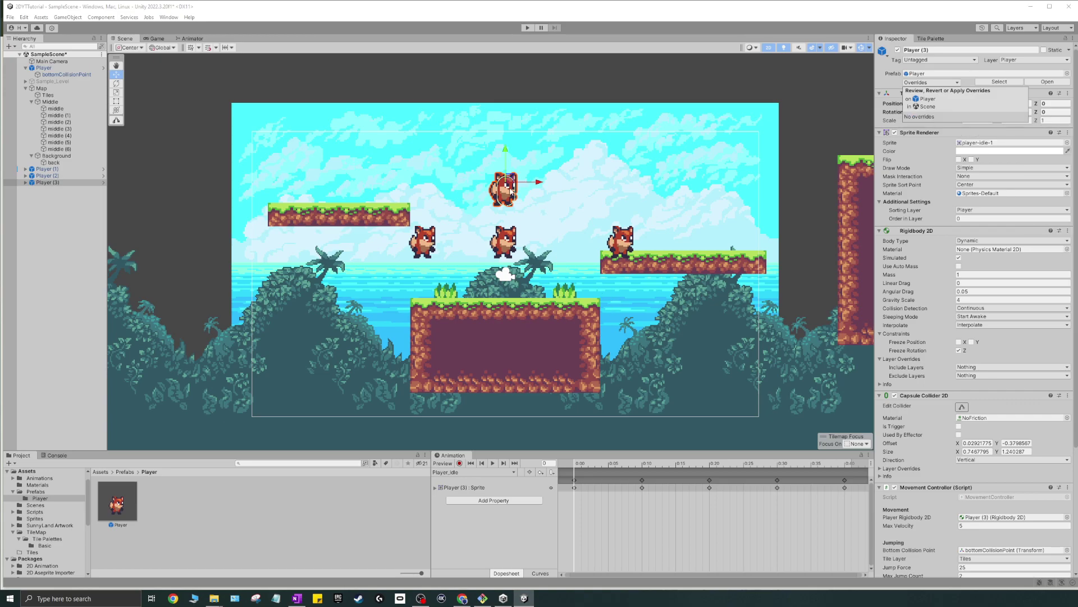
{"action": "left_click", "coordinate": [728, 296]}
- Set Player (3)'s Max Jump Count to 6 and check the Player prefab asset
{"action": "left_click", "coordinate": [504, 190]}
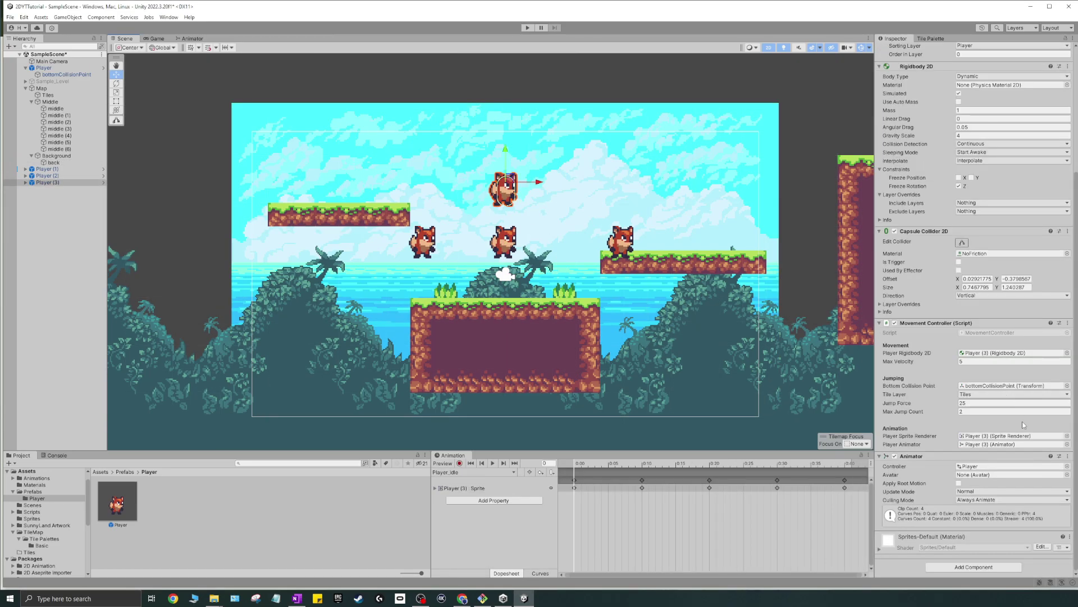
{"action": "left_click", "coordinate": [962, 410]}
{"action": "type", "text": "6"}
{"action": "scroll", "coordinate": [1010, 340], "scroll_direction": "up", "scroll_amount": 5}
{"action": "left_click", "coordinate": [119, 508]}
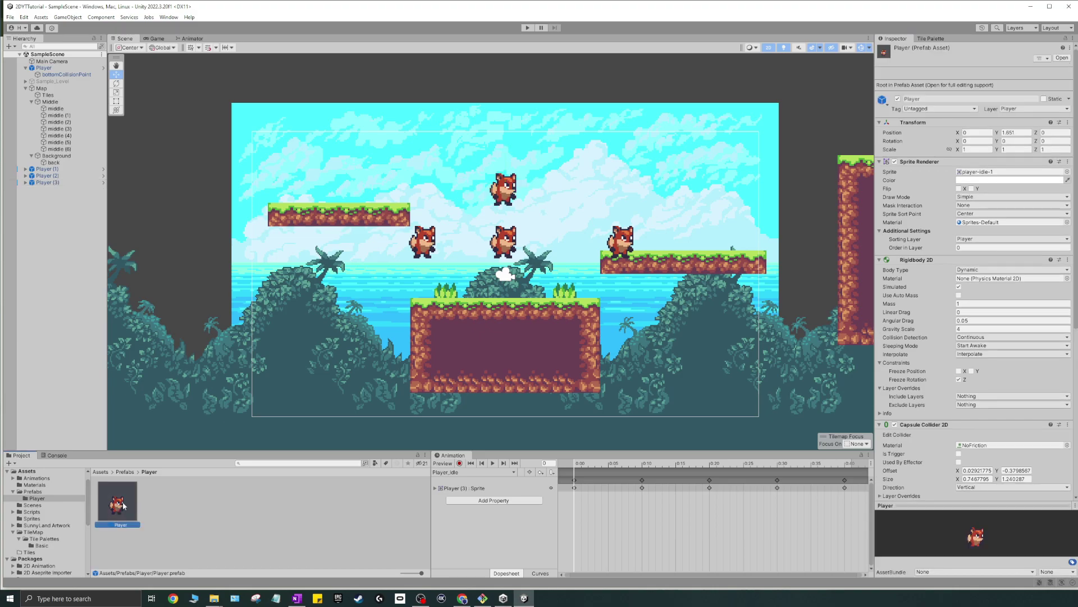
- Apply Player (3)'s Max Jump Count override back to the Player prefab
{"action": "left_click", "coordinate": [509, 191]}
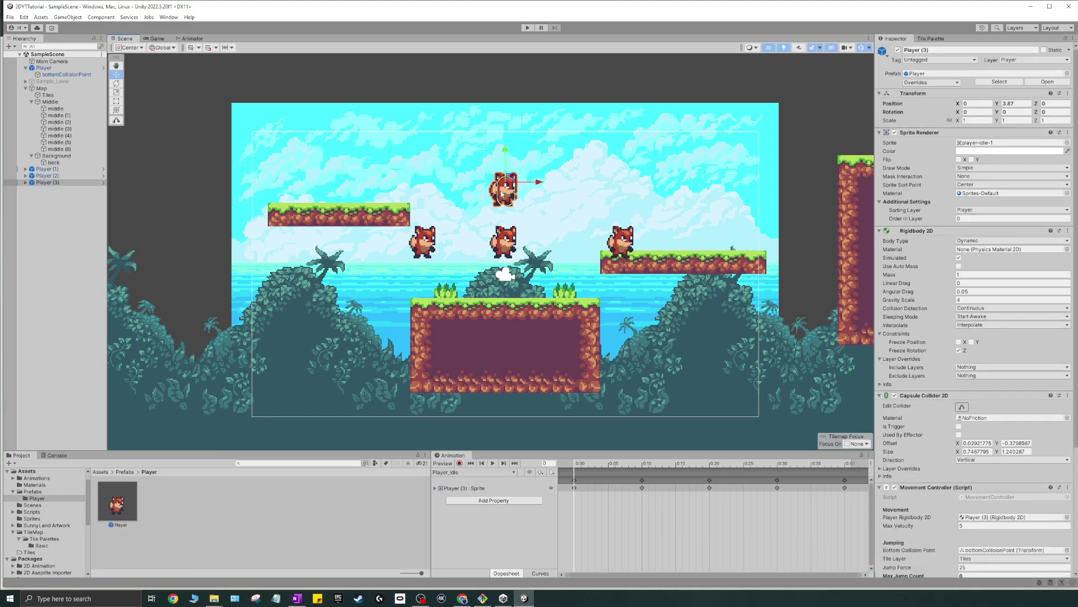
{"action": "left_click", "coordinate": [927, 82]}
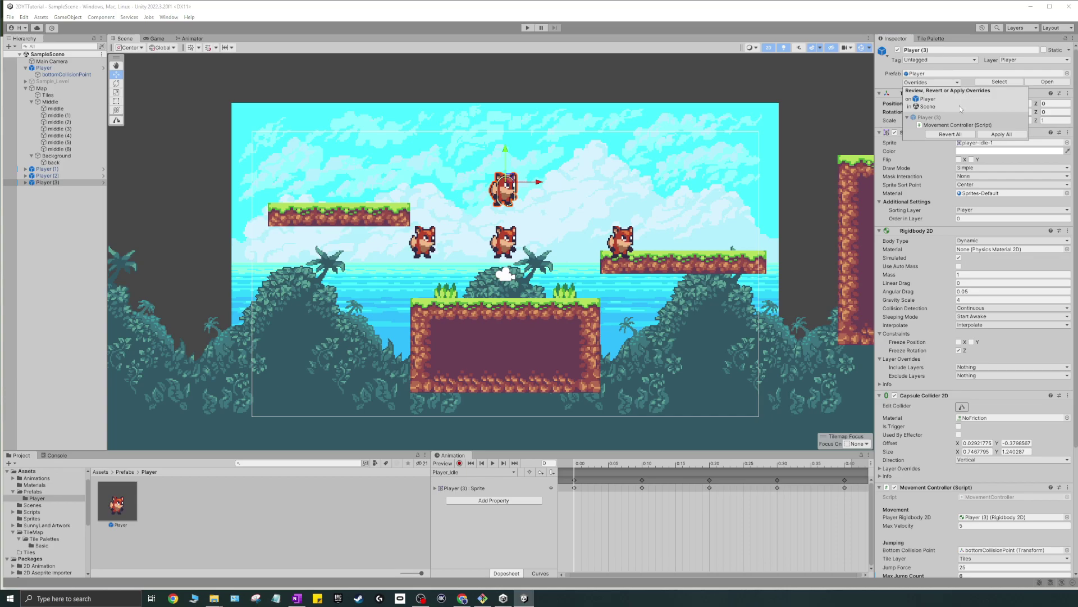
{"action": "left_click", "coordinate": [919, 125]}
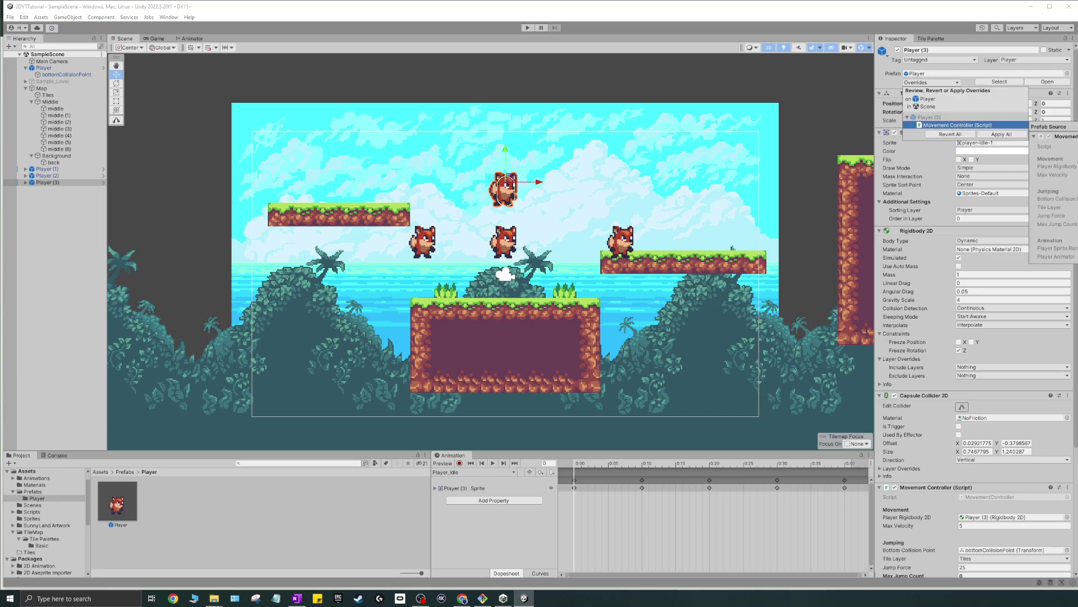
{"action": "left_click", "coordinate": [1023, 117]}
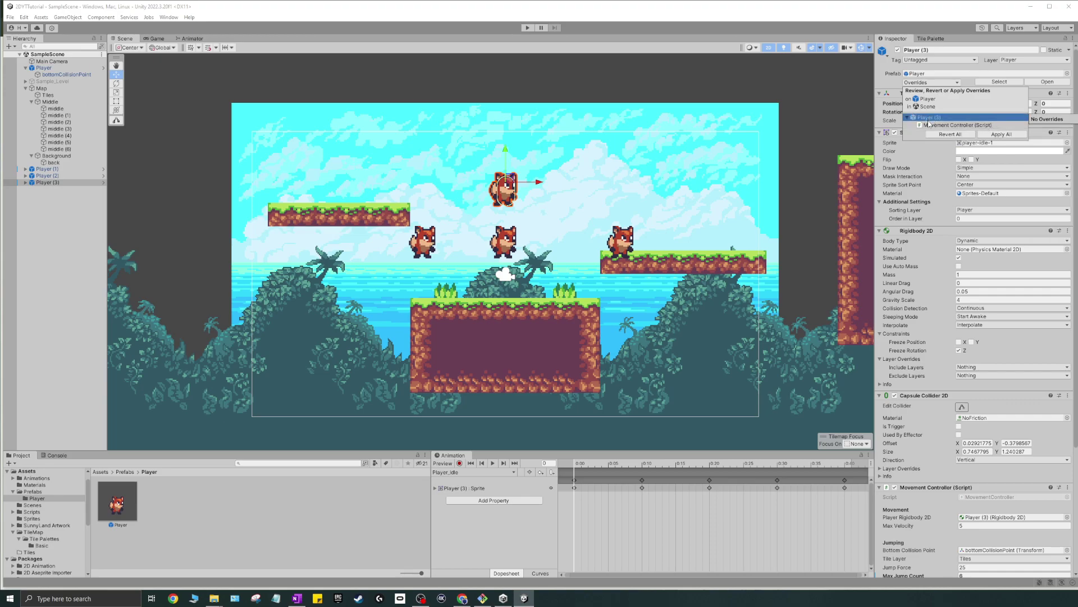
{"action": "left_click", "coordinate": [977, 125]}
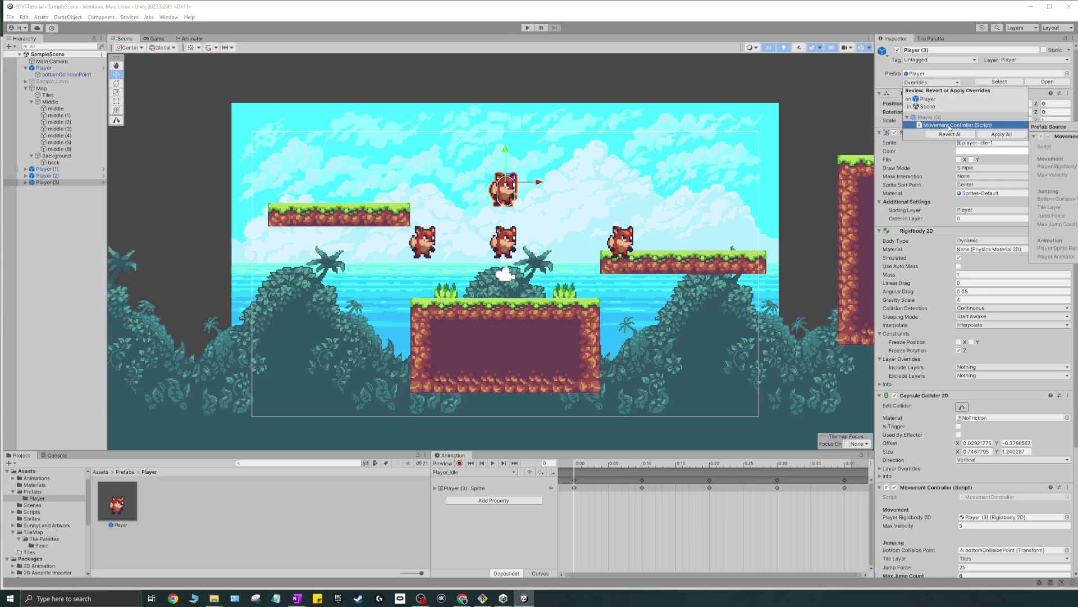
{"action": "left_click", "coordinate": [989, 135]}
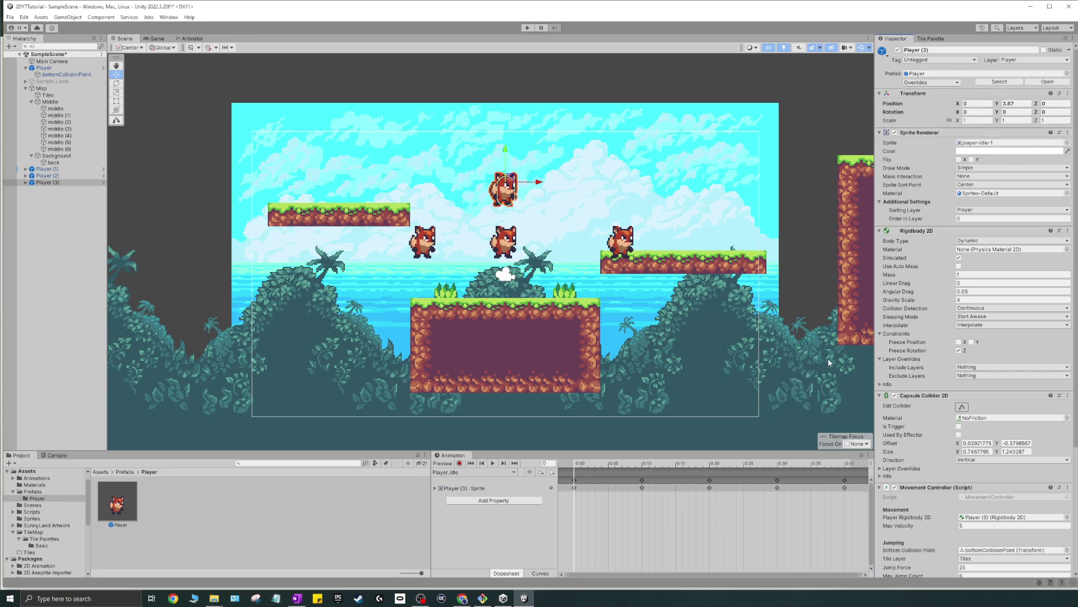
- Confirm Max Jump Count 6 and verify the Player prefab asset now shows it
{"action": "scroll", "coordinate": [1011, 422], "scroll_direction": "down", "scroll_amount": 3}
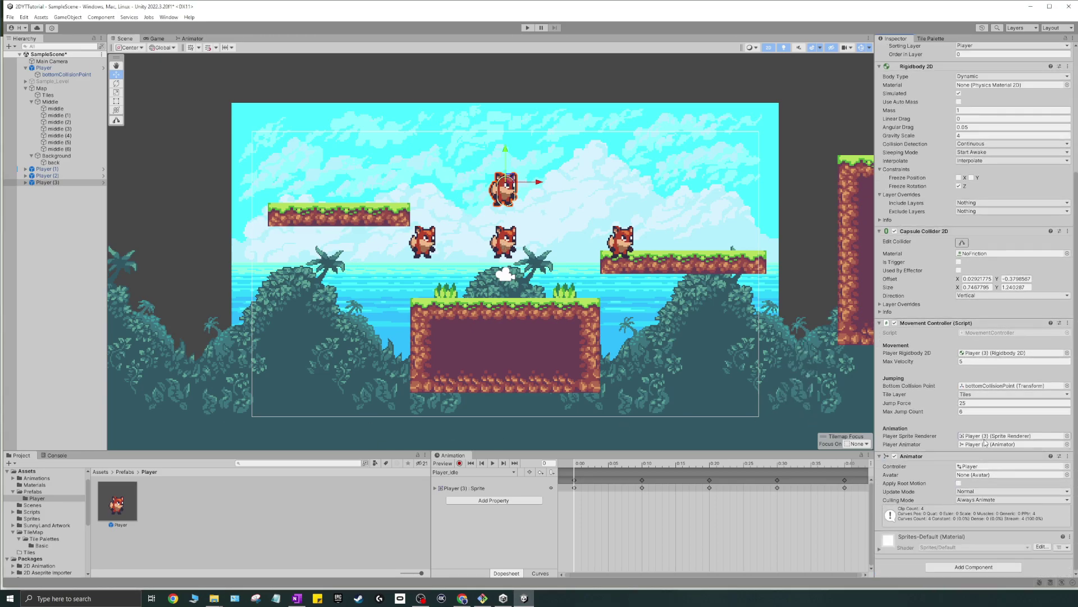
{"action": "left_click", "coordinate": [967, 411]}
{"action": "key", "text": "Return"}
{"action": "left_click", "coordinate": [111, 507]}
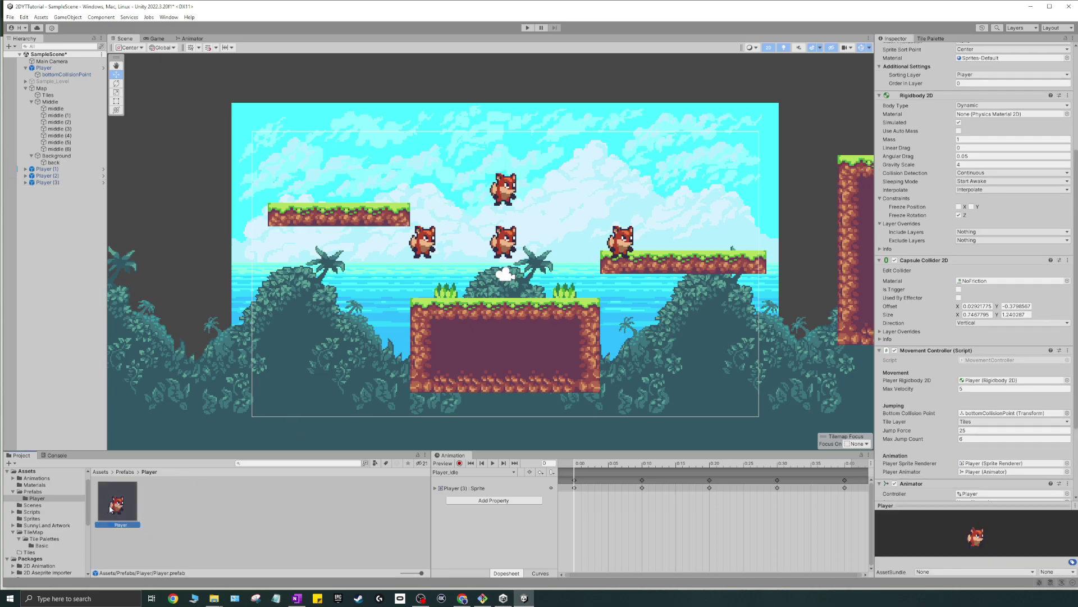
{"action": "scroll", "coordinate": [962, 401], "scroll_direction": "down", "scroll_amount": 2}
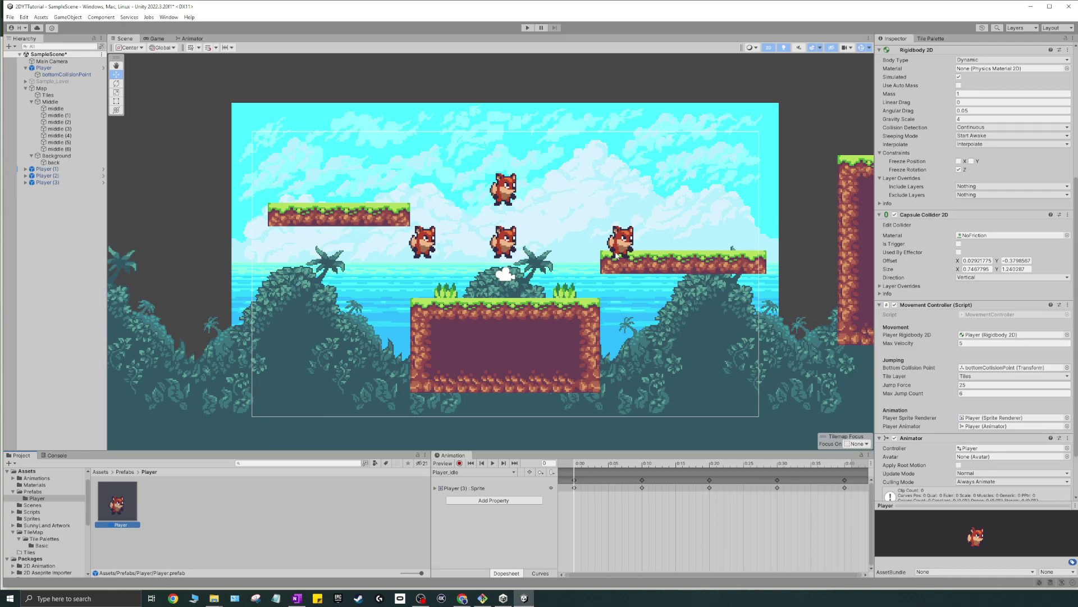
- Check Player (1) matches the prefab, then select Player (1) through Player (3) together
{"action": "left_click", "coordinate": [618, 250]}
{"action": "left_click", "coordinate": [422, 242]}
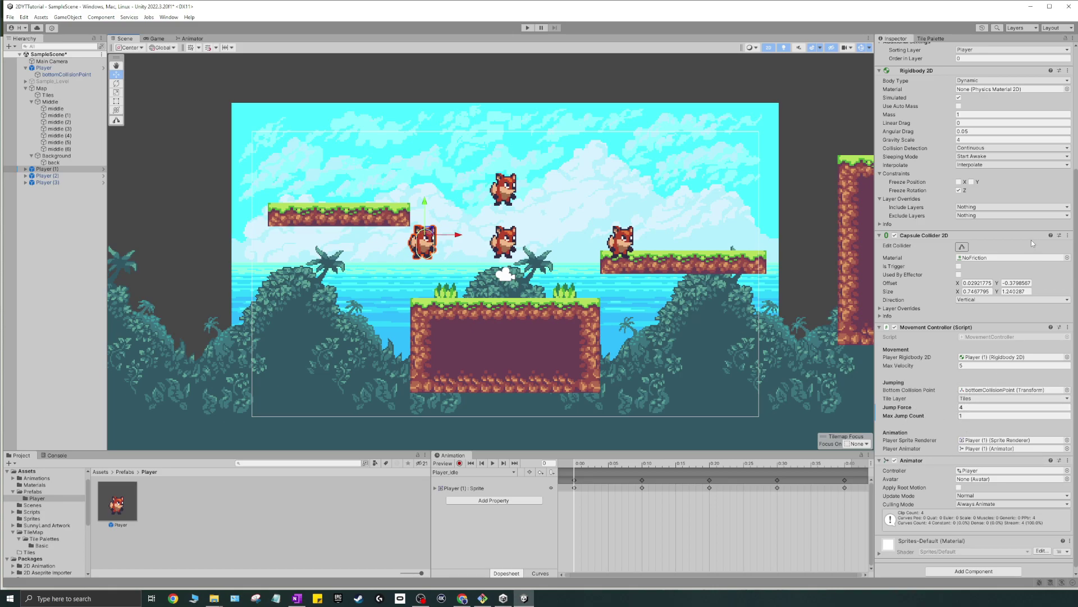
{"action": "scroll", "coordinate": [955, 169], "scroll_direction": "up", "scroll_amount": 5}
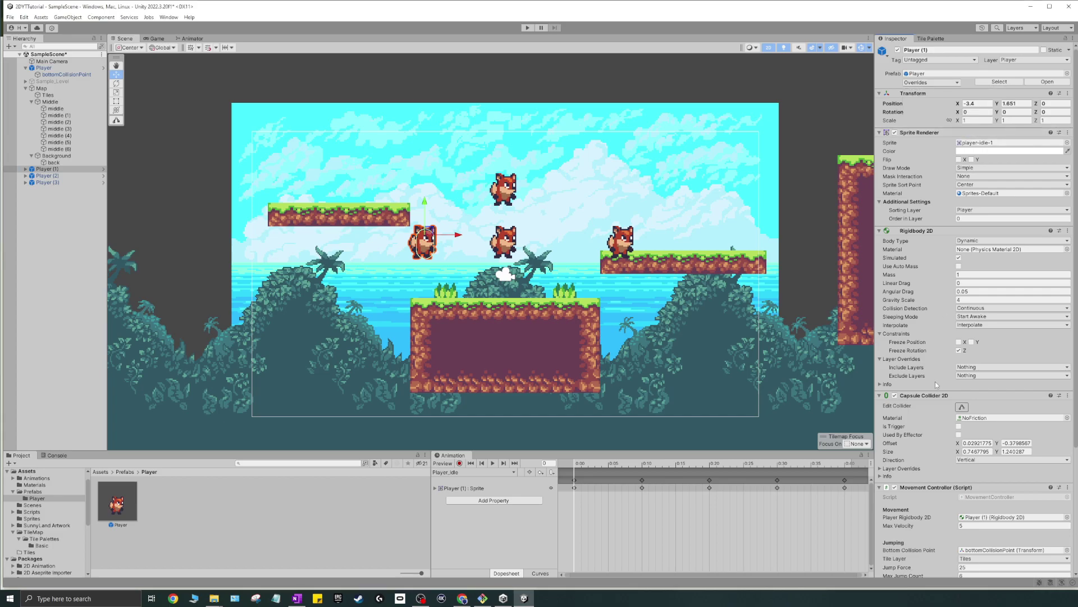
{"action": "scroll", "coordinate": [935, 382], "scroll_direction": "down", "scroll_amount": 5}
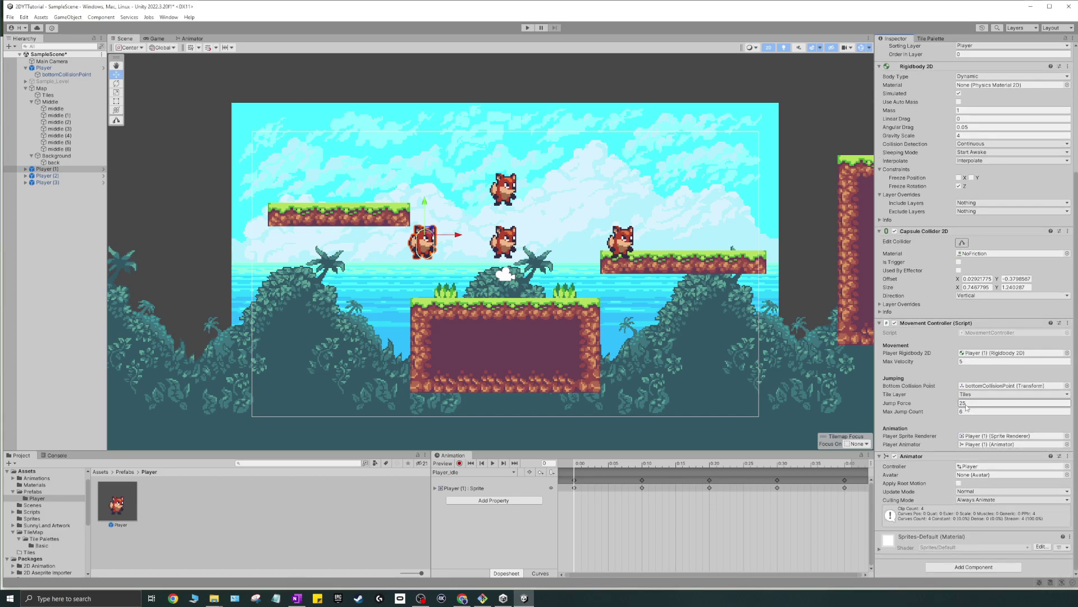
{"action": "left_click", "coordinate": [125, 501]}
{"action": "left_click", "coordinate": [48, 182]}
{"action": "left_click", "coordinate": [48, 168], "text": "shift"}
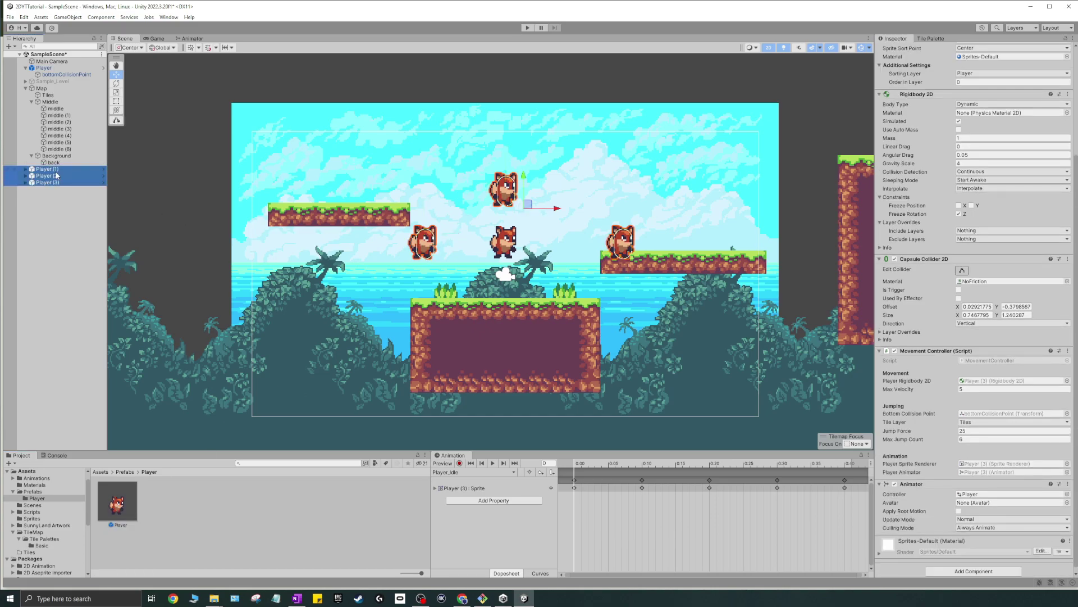
{"action": "key", "text": "Delete"}
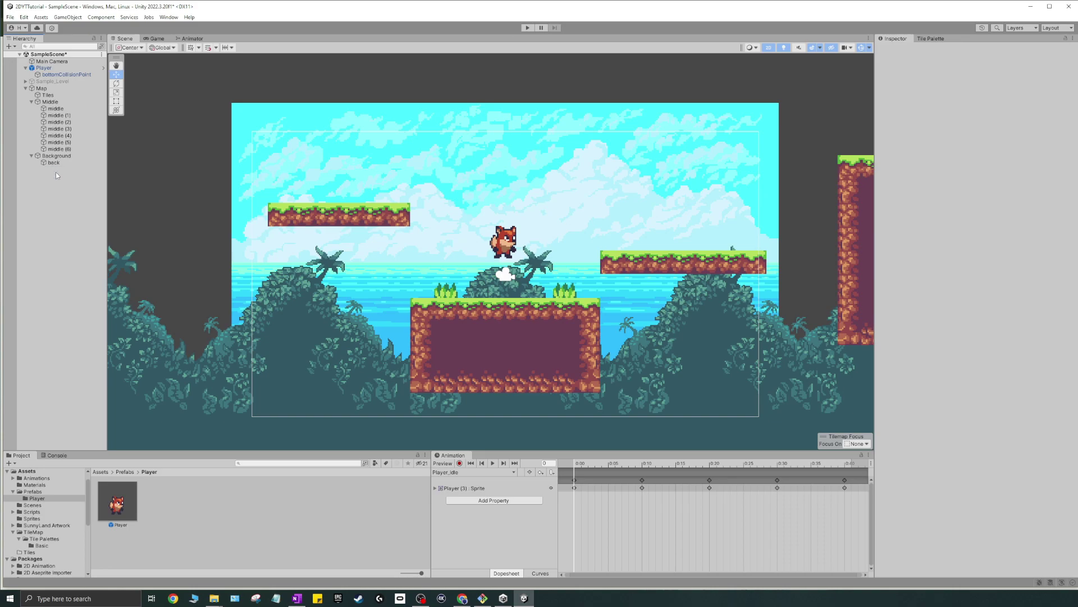
{"action": "left_click", "coordinate": [44, 67]}
{"action": "scroll", "coordinate": [972, 393], "scroll_direction": "down", "scroll_amount": 4}
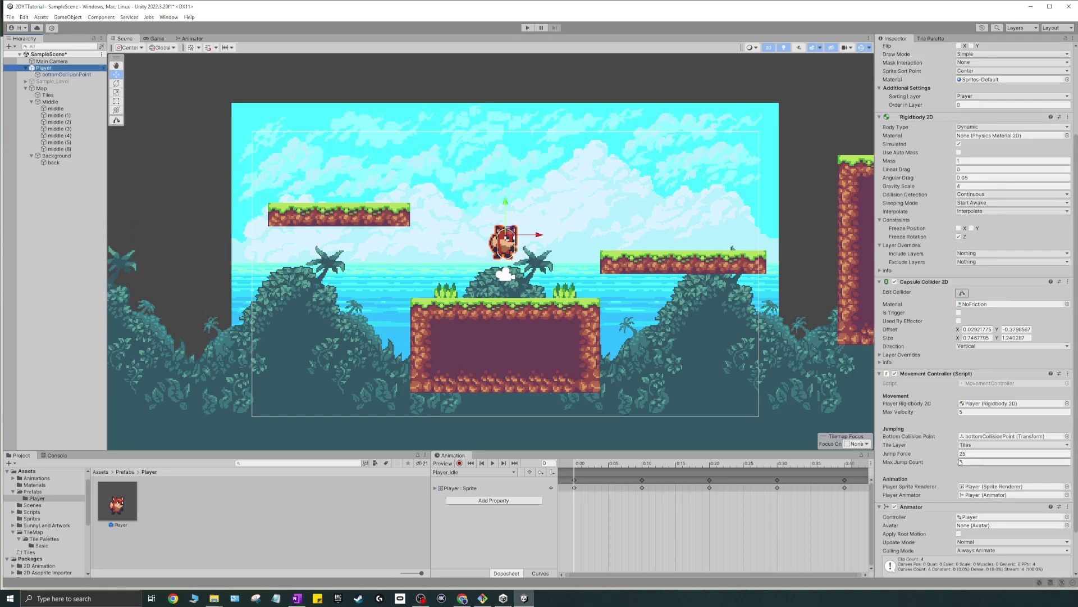
{"action": "left_click", "coordinate": [988, 453]}
{"action": "type", "text": "15"}
{"action": "key", "text": "Tab"}
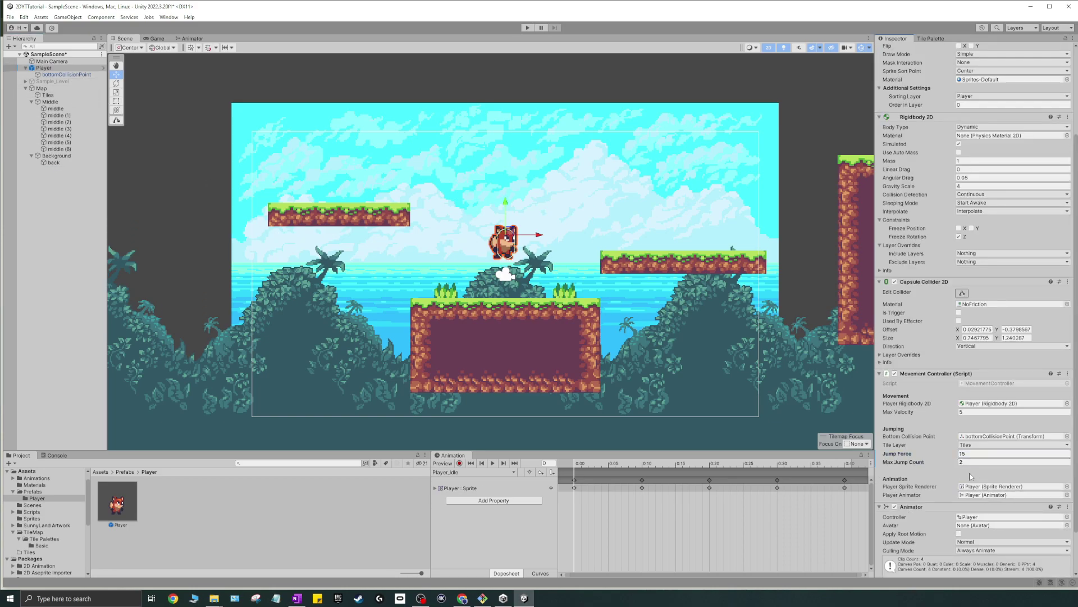
{"action": "type", "text": "2"}
{"action": "scroll", "coordinate": [972, 225], "scroll_direction": "up", "scroll_amount": 4}
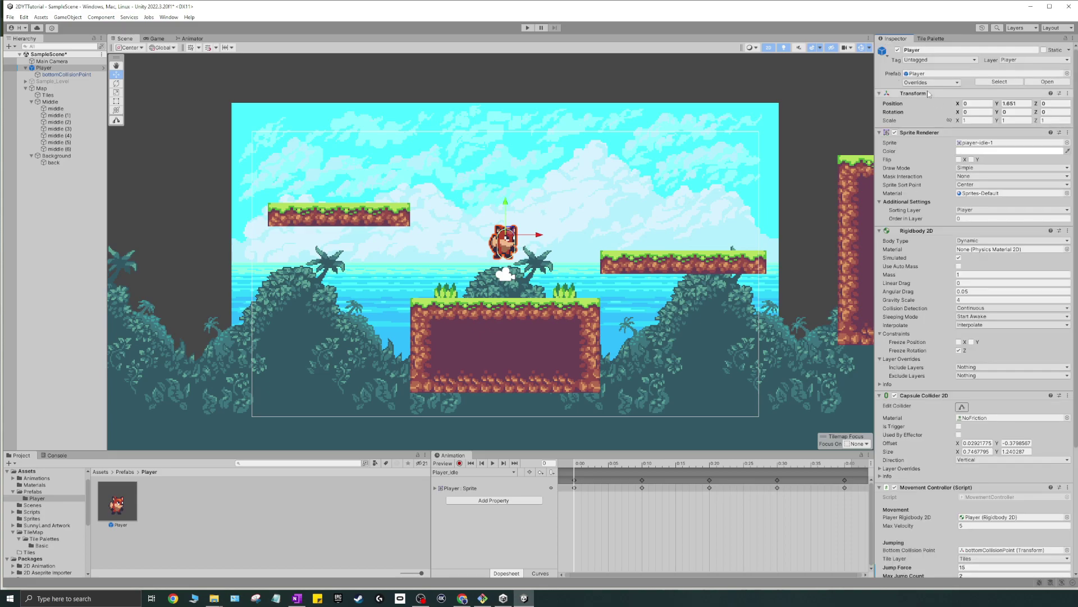
{"action": "left_click", "coordinate": [931, 82]}
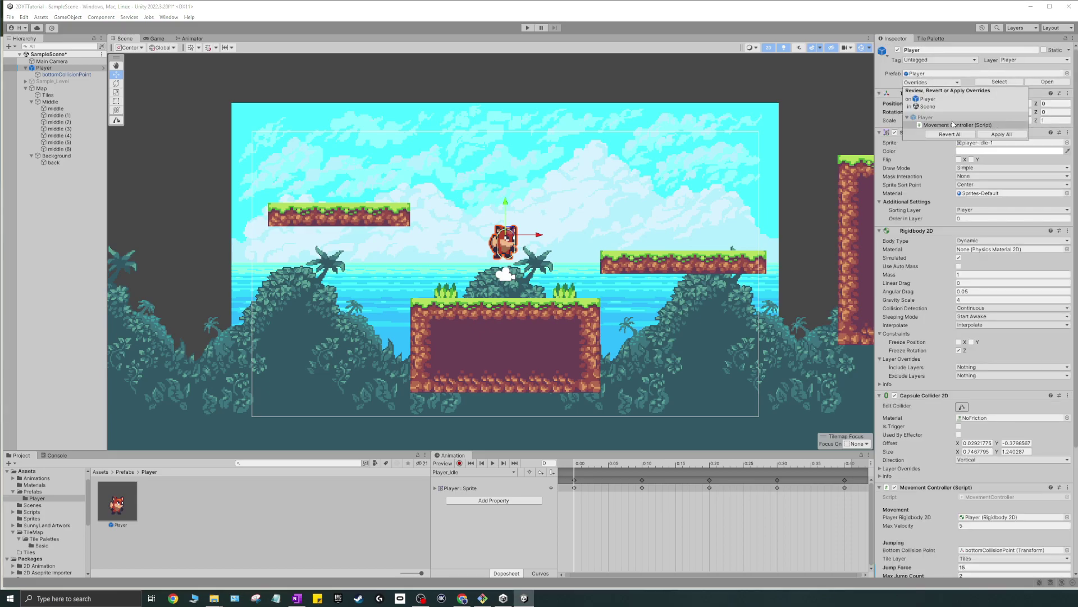
{"action": "left_click", "coordinate": [999, 135]}
{"action": "scroll", "coordinate": [978, 340], "scroll_direction": "down", "scroll_amount": 5}
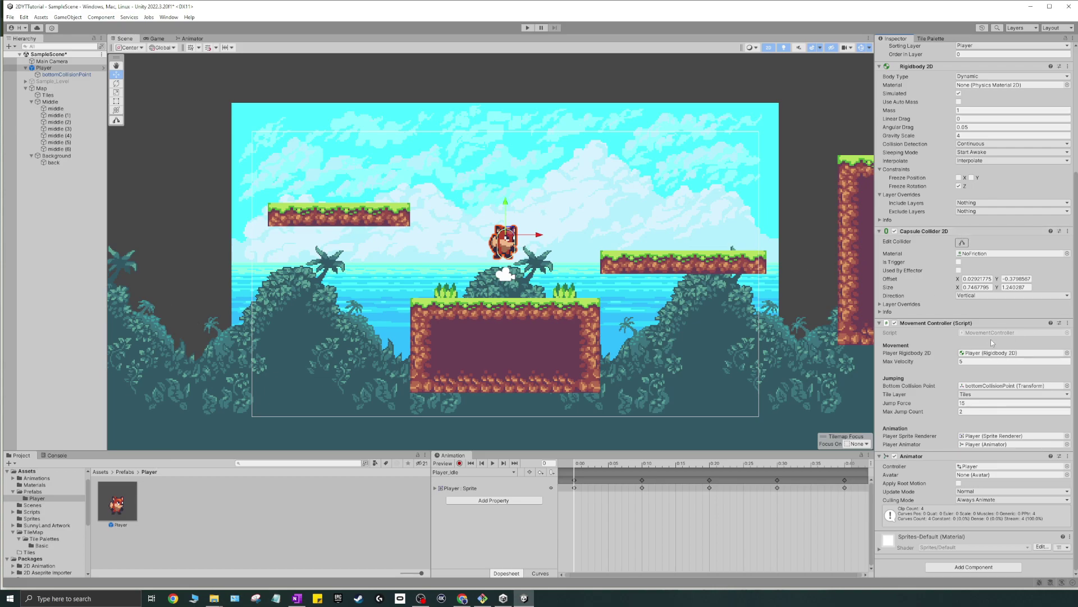
{"action": "scroll", "coordinate": [948, 440], "scroll_direction": "up", "scroll_amount": 5}
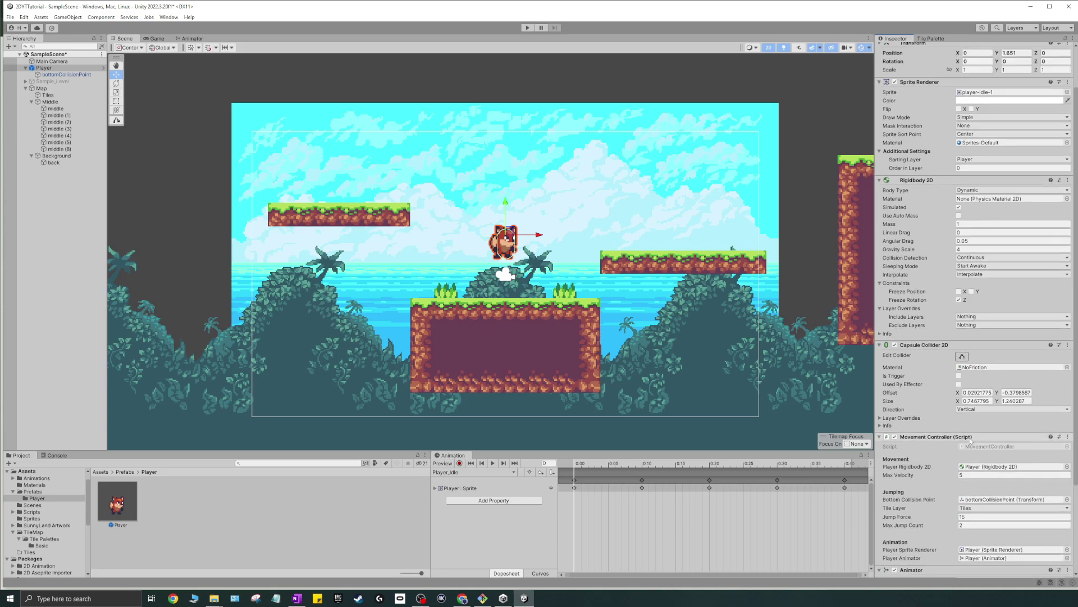
- Save SampleScene with Ctrl+S and go to the Assets/Scenes folder
{"action": "left_click", "coordinate": [56, 281]}
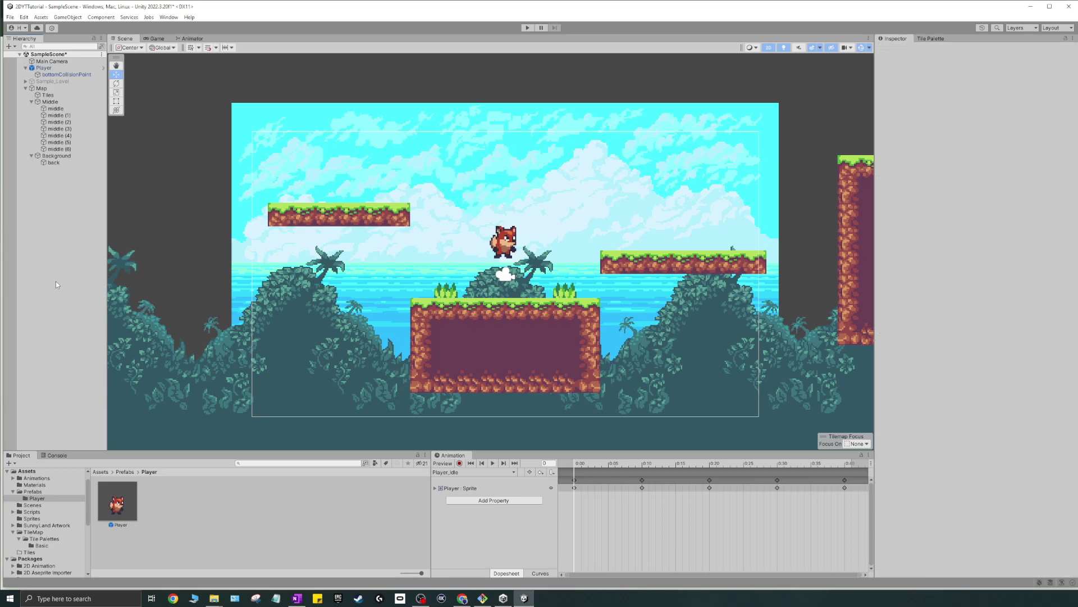
{"action": "key", "text": "ctrl+s"}
{"action": "left_click", "coordinate": [101, 473]}
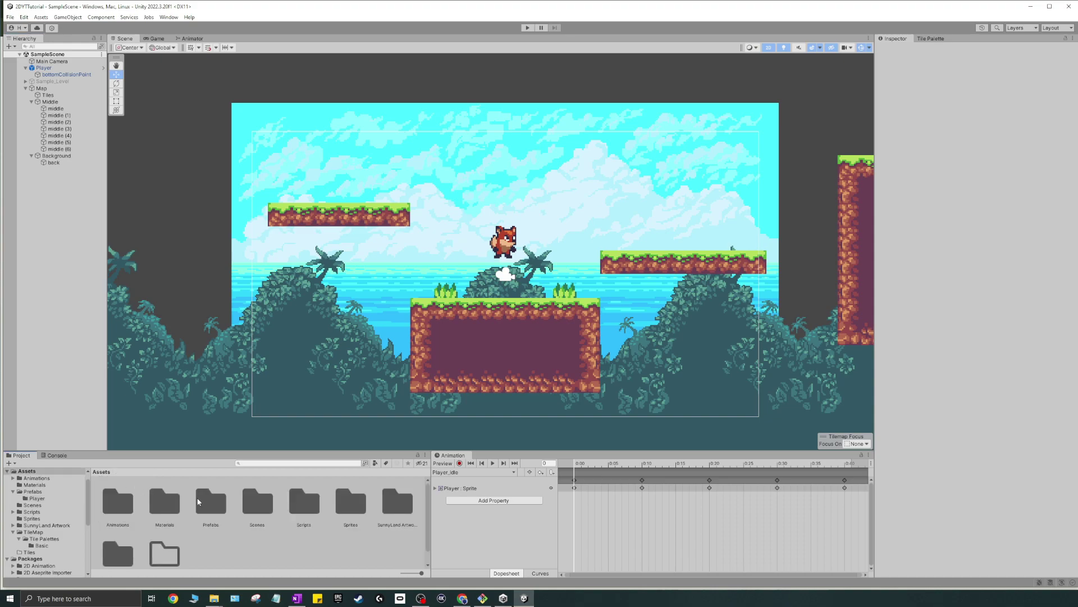
{"action": "double_click", "coordinate": [257, 505]}
- Create a new scene named Test in Assets/Scenes and open it
{"action": "right_click", "coordinate": [157, 510]}
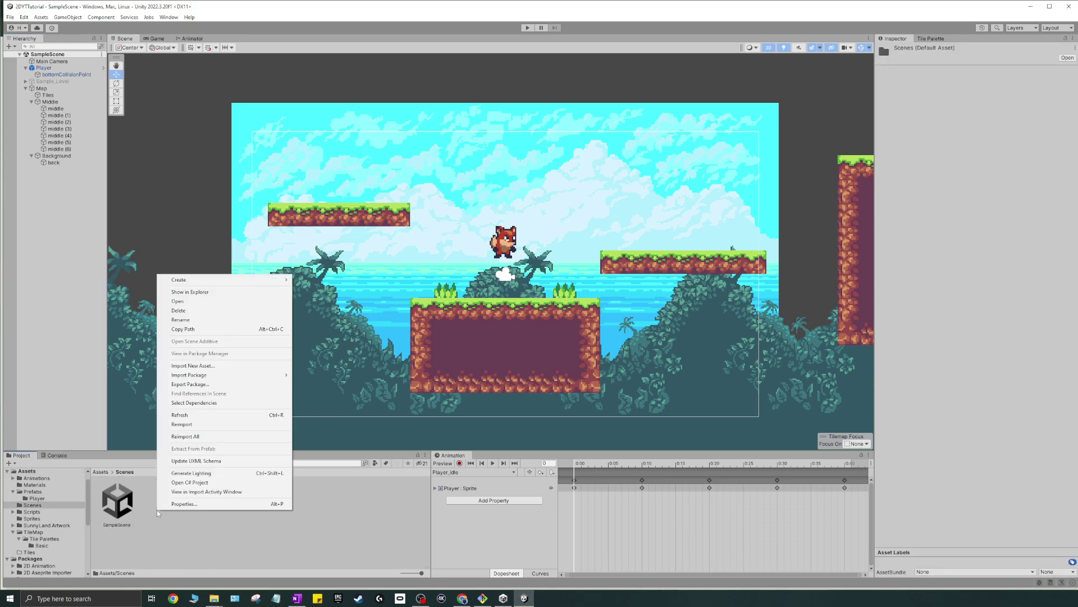
{"action": "mouse_move", "coordinate": [216, 281]}
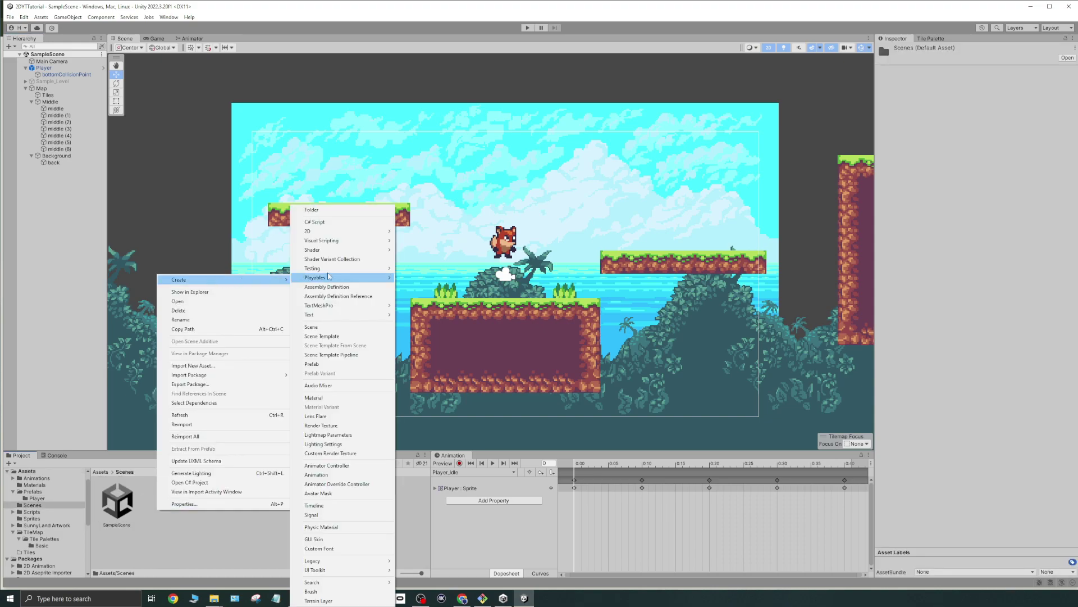
{"action": "left_click", "coordinate": [310, 327]}
{"action": "type", "text": "Test"}
{"action": "key", "text": "Return"}
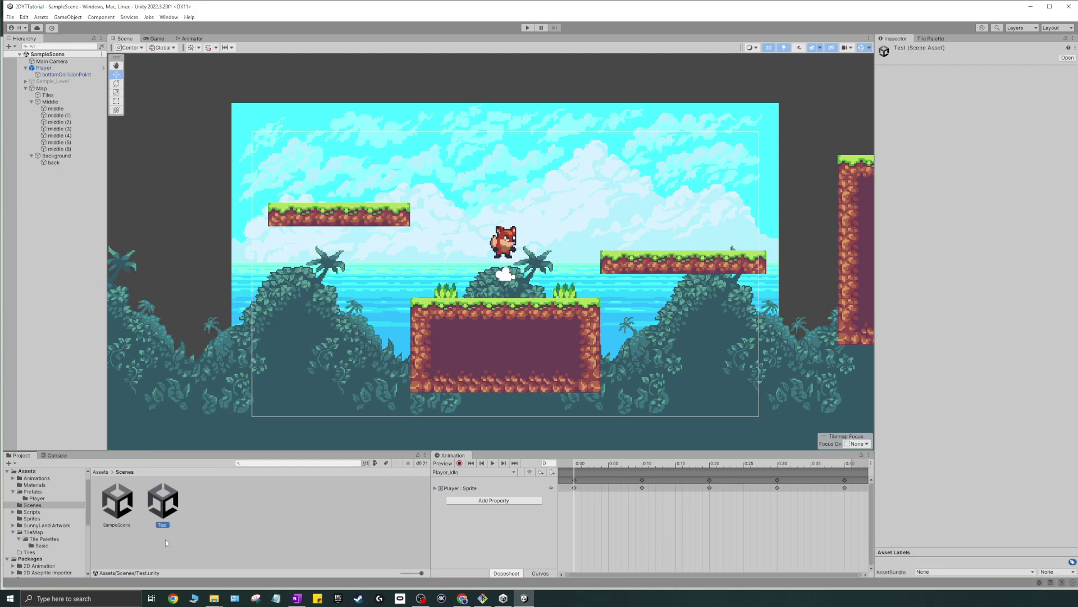
{"action": "double_click", "coordinate": [161, 505]}
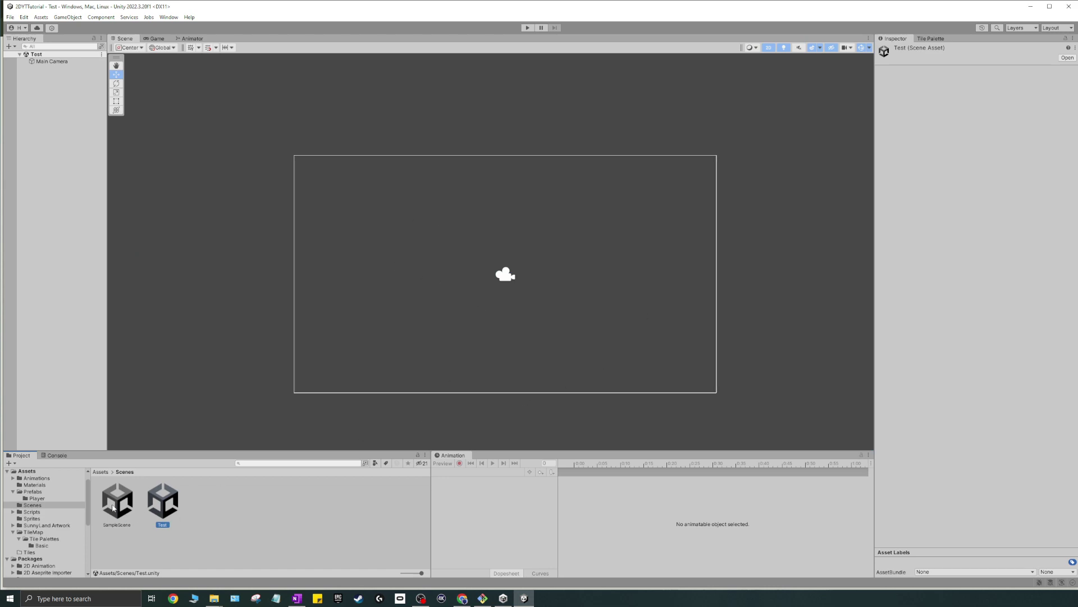
- Browse to the Assets/Prefabs/Player folder in the Project panel
{"action": "left_click", "coordinate": [102, 473]}
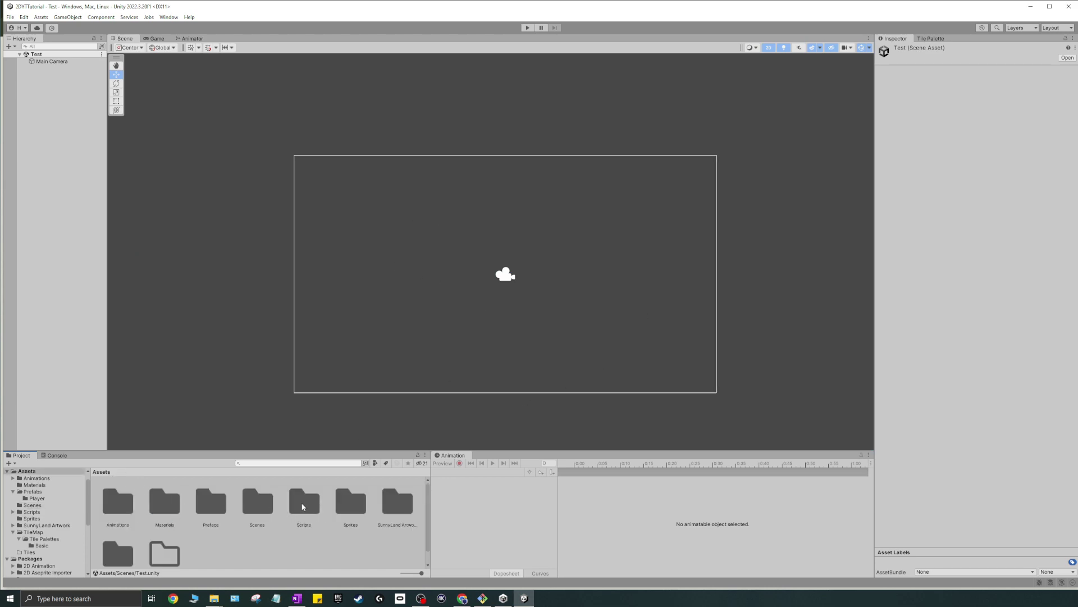
{"action": "double_click", "coordinate": [211, 503]}
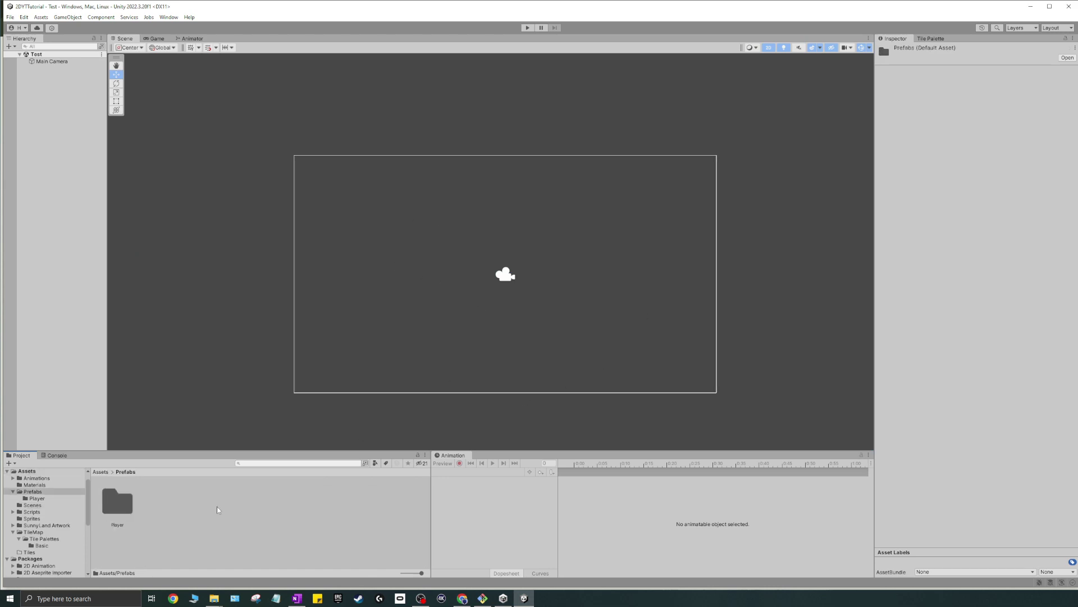
{"action": "double_click", "coordinate": [117, 501]}
- Place a Player prefab instance in the Test scene, then reopen SampleScene from Scenes
{"action": "left_click_drag", "start_coordinate": [88, 230], "coordinate": [37, 122]}
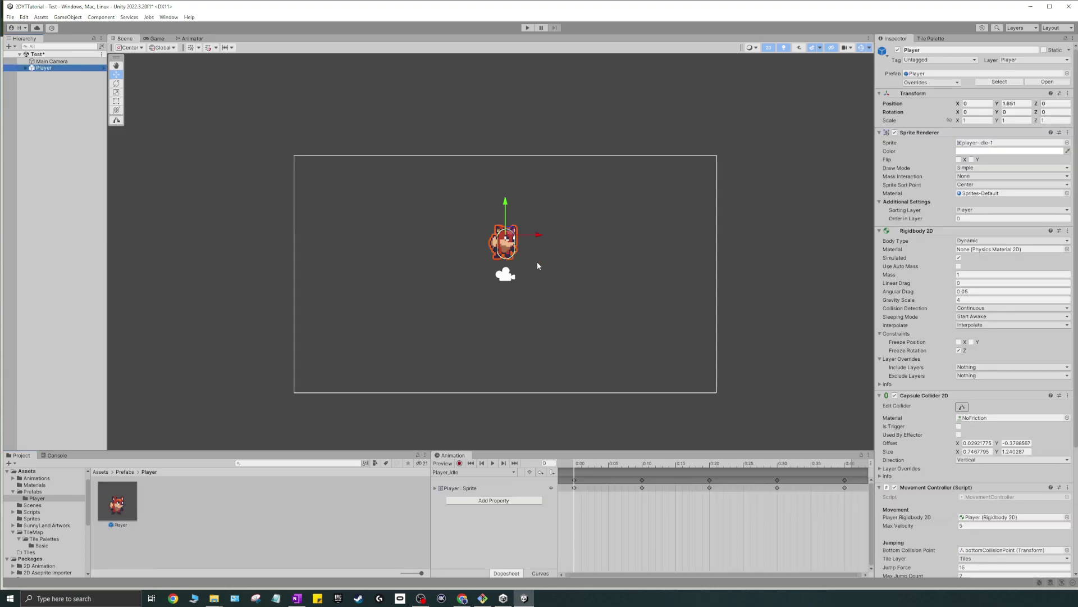
{"action": "left_click", "coordinate": [582, 289]}
{"action": "left_click", "coordinate": [43, 68]}
{"action": "left_click", "coordinate": [524, 309]}
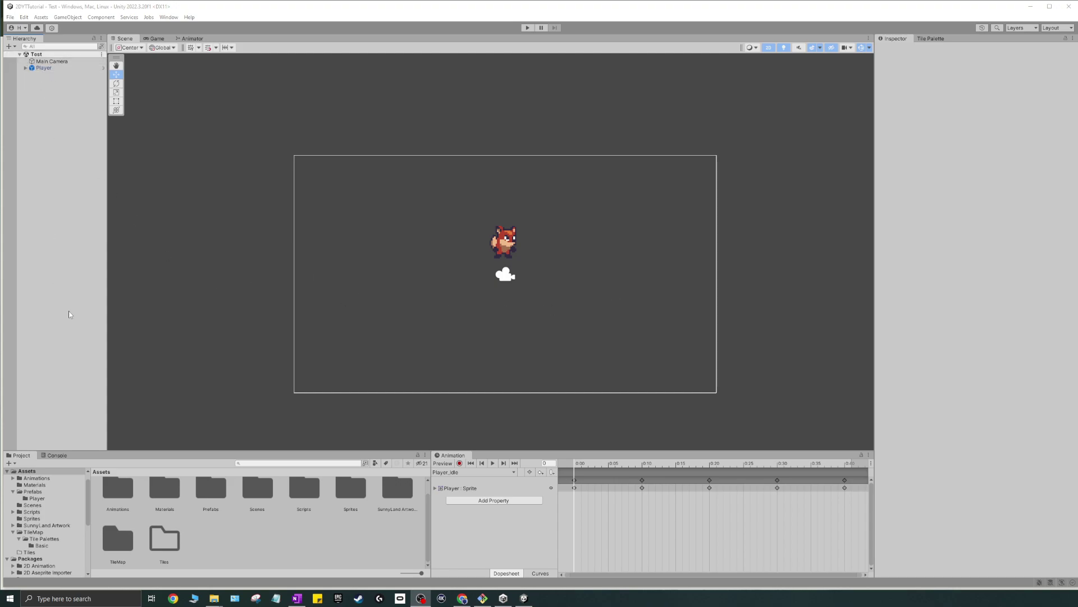
{"action": "double_click", "coordinate": [257, 488]}
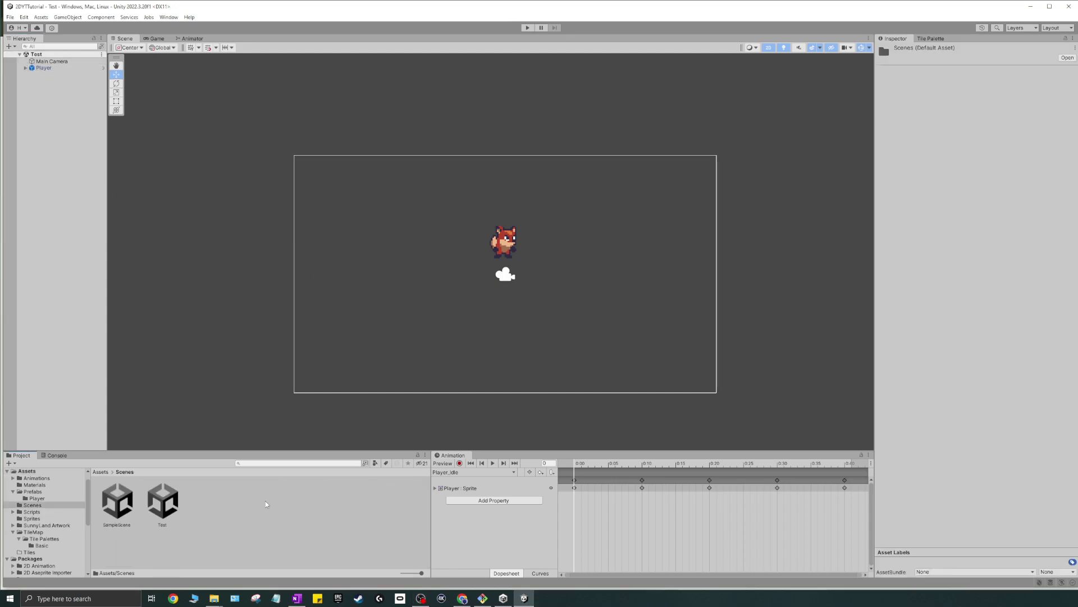
{"action": "double_click", "coordinate": [121, 501]}
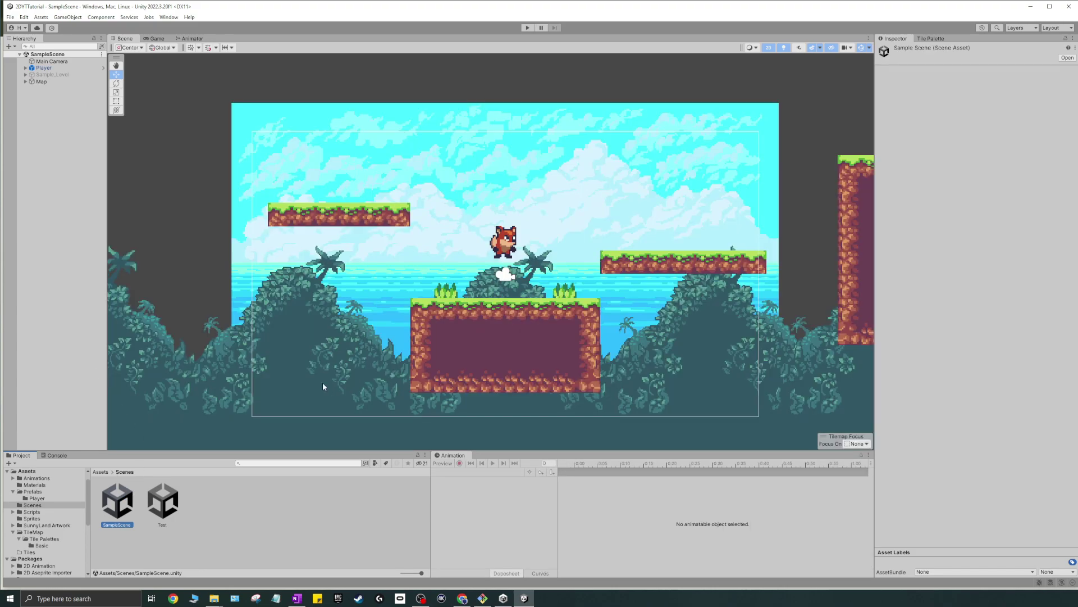
- Create a Player folder inside Assets/Scripts and open it
{"action": "left_click", "coordinate": [103, 472]}
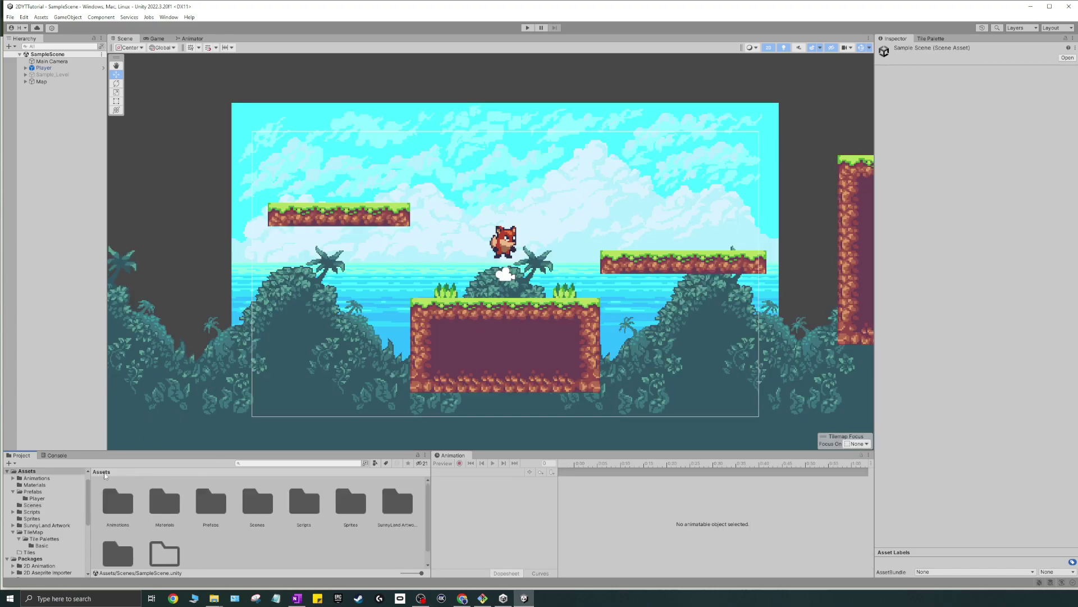
{"action": "double_click", "coordinate": [312, 528]}
{"action": "right_click", "coordinate": [239, 521]}
{"action": "mouse_move", "coordinate": [349, 289]}
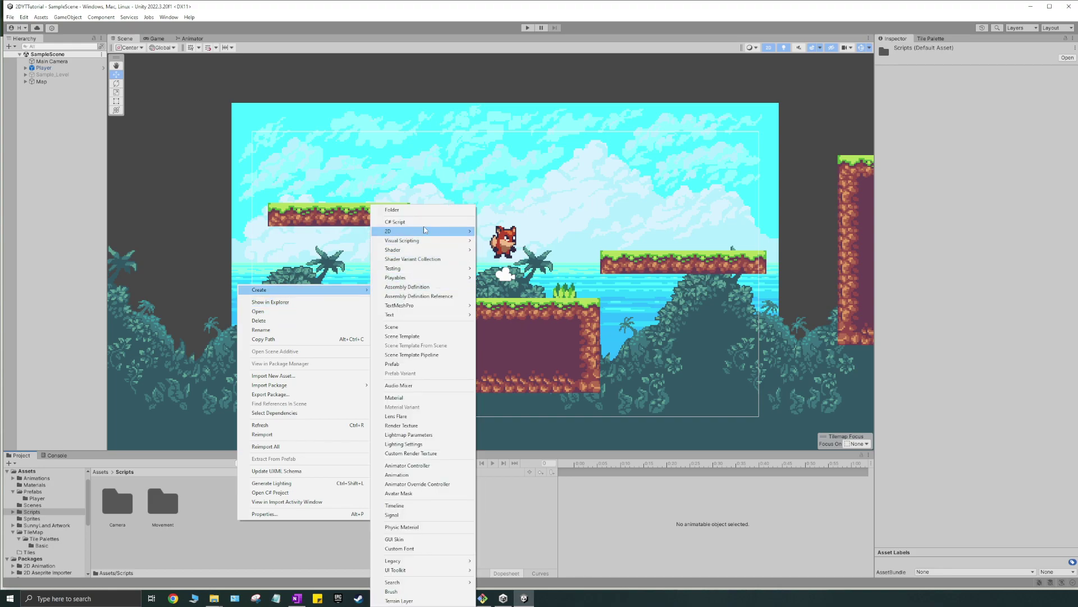
{"action": "left_click", "coordinate": [393, 209]}
{"action": "type", "text": "Player"}
{"action": "key", "text": "Return"}
{"action": "double_click", "coordinate": [208, 501]}
- Create a C# script named HealthSystem there and open it in Visual Studio
{"action": "right_click", "coordinate": [206, 513]}
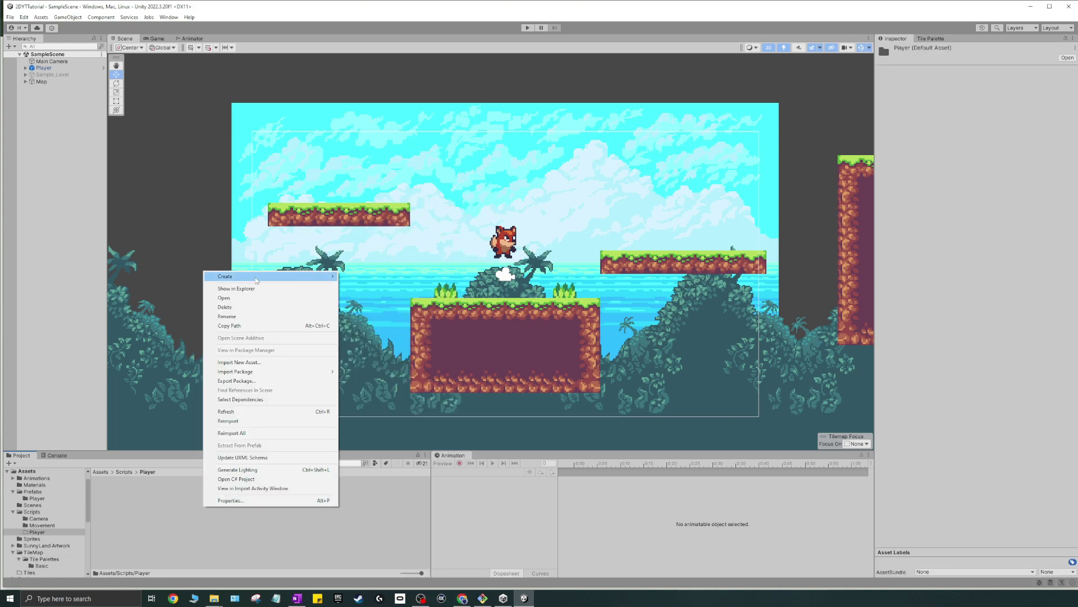
{"action": "mouse_move", "coordinate": [255, 277]}
{"action": "left_click", "coordinate": [393, 224]}
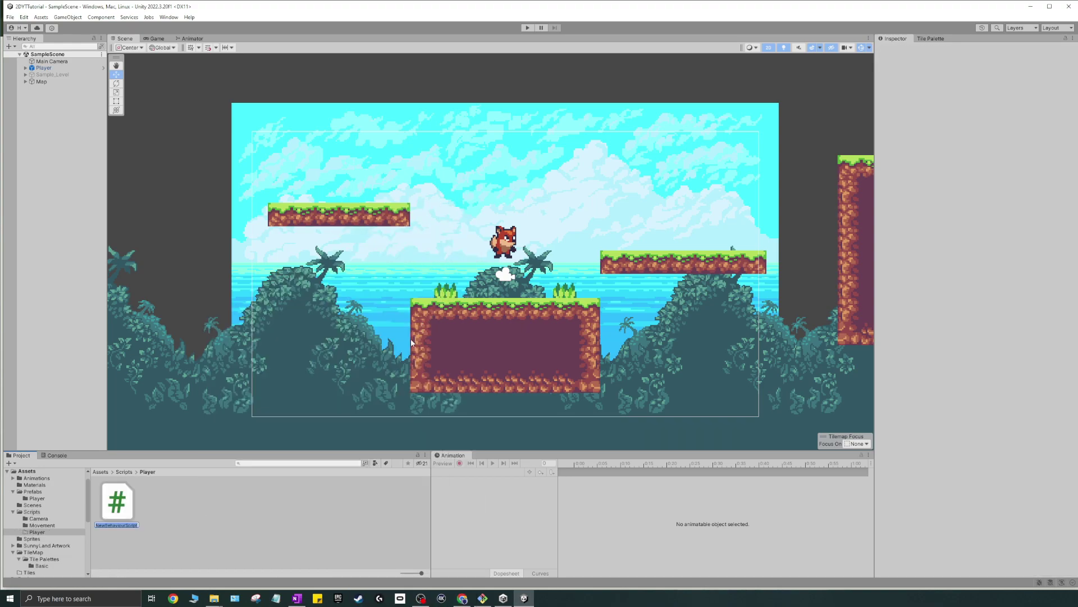
{"action": "type", "text": "HealthSystem"}
{"action": "key", "text": "Return"}
{"action": "double_click", "coordinate": [117, 501]}
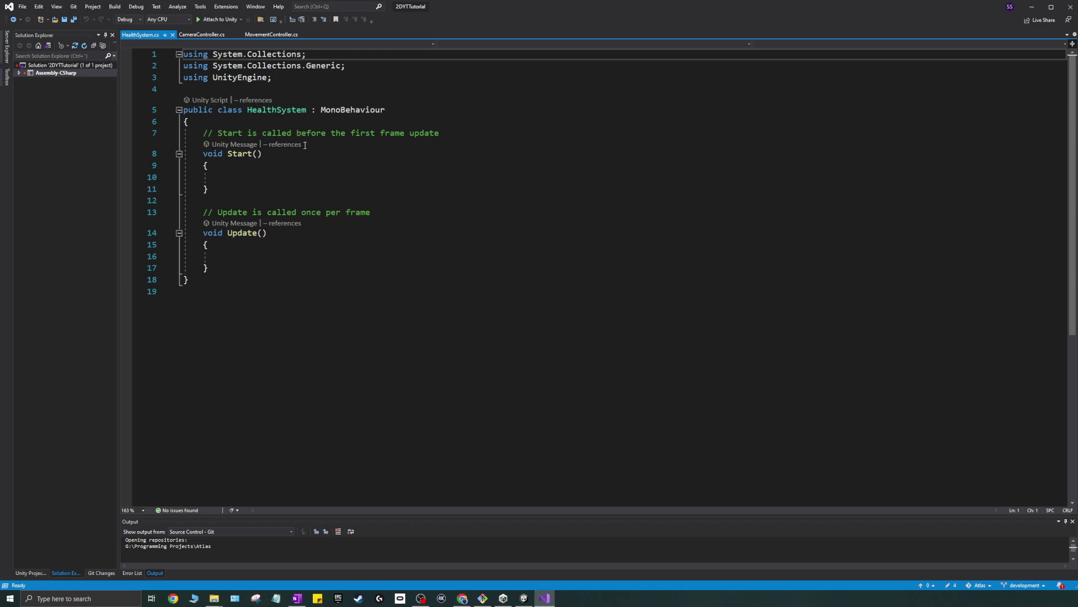
- Add a [Header("Attributes")] and a [SerializeField] private int maxHealth = 3 field to the HealthSystem class
{"action": "left_click", "coordinate": [300, 123]}
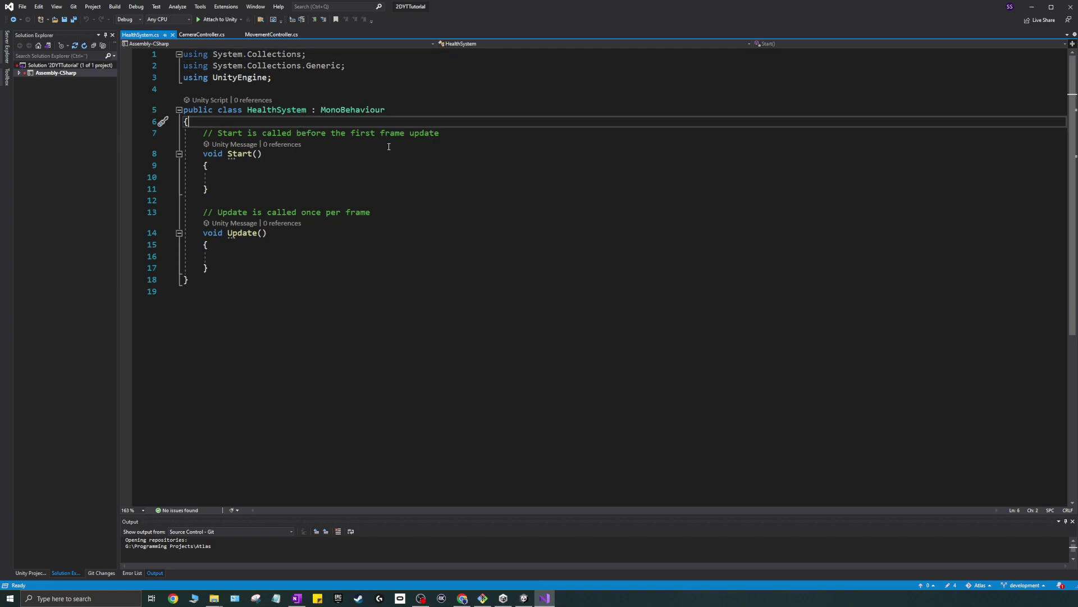
{"action": "key", "text": "Return"}
{"action": "key", "text": "Return"}
{"action": "key", "text": "Up"}
{"action": "type", "text": "[Header(\""}
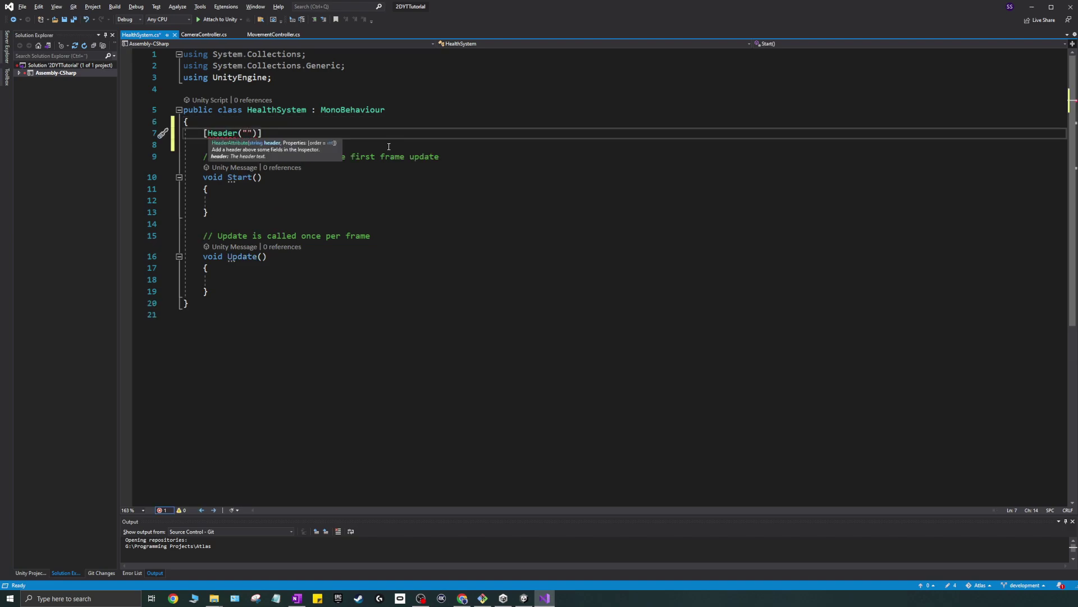
{"action": "type", "text": "Attributes\")]'"}
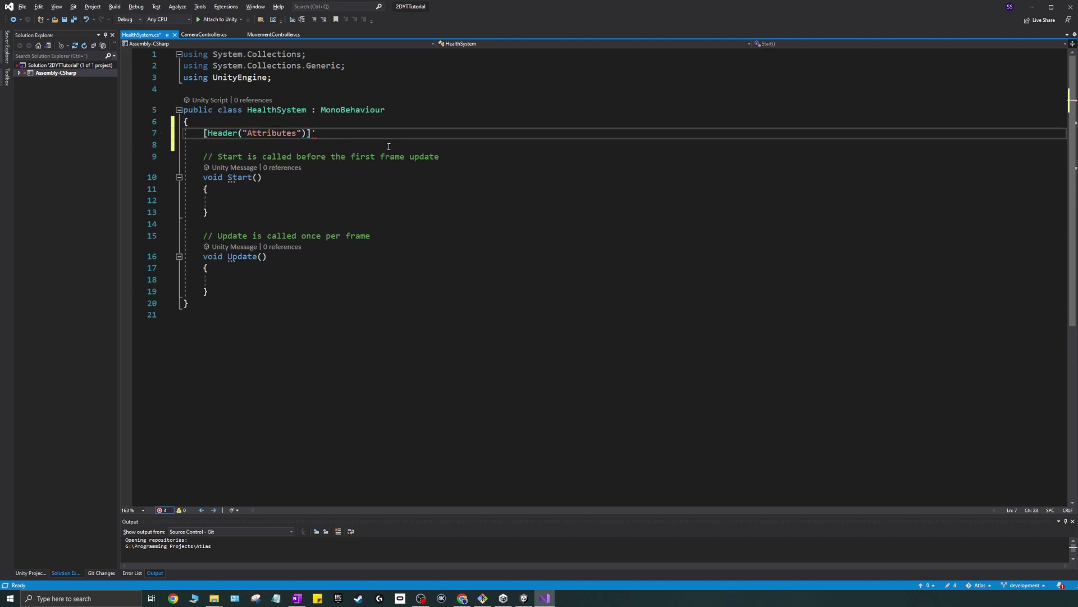
{"action": "key", "text": "BackSpace"}
{"action": "key", "text": "Return"}
{"action": "type", "text": "[SerializeField]"}
{"action": "key", "text": "Return"}
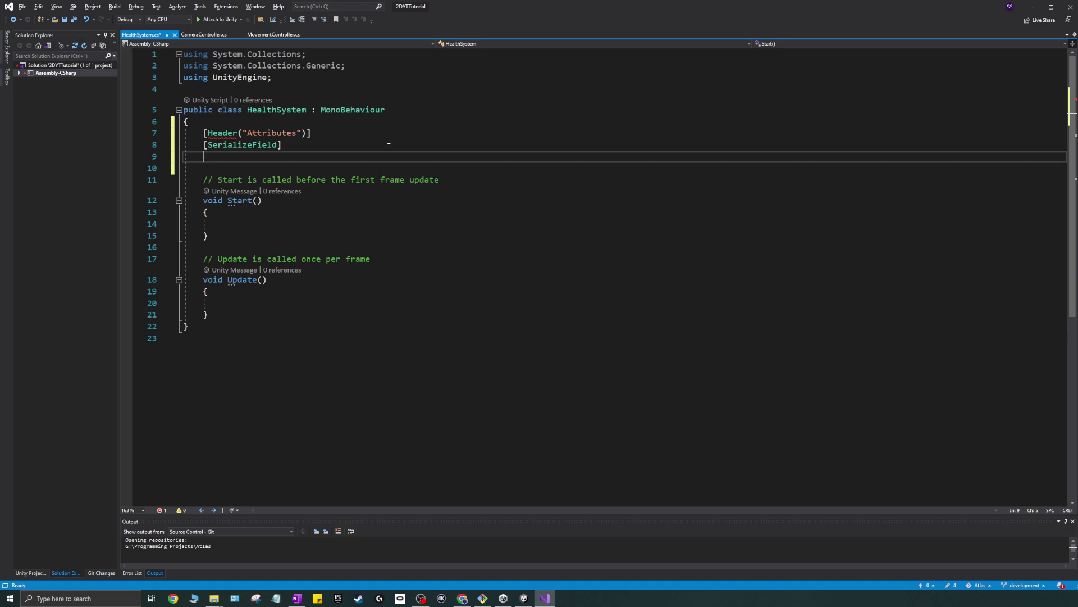
{"action": "type", "text": "private int maxHealth = 3;"}
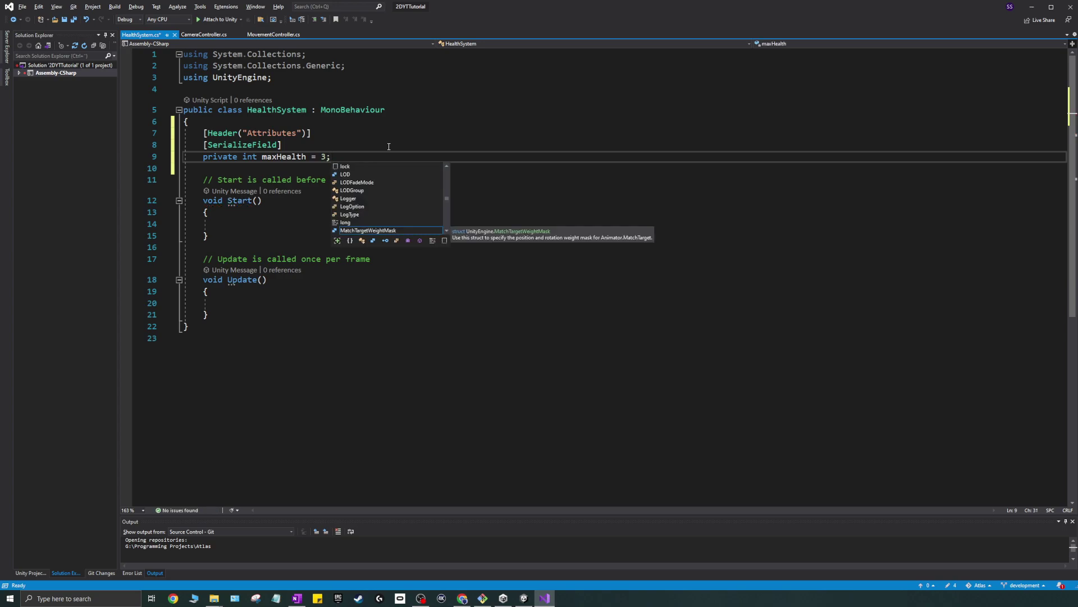
- Declare private int health = 0 below maxHealth and add a commented-out [Space(10)] line
{"action": "key", "text": "Return"}
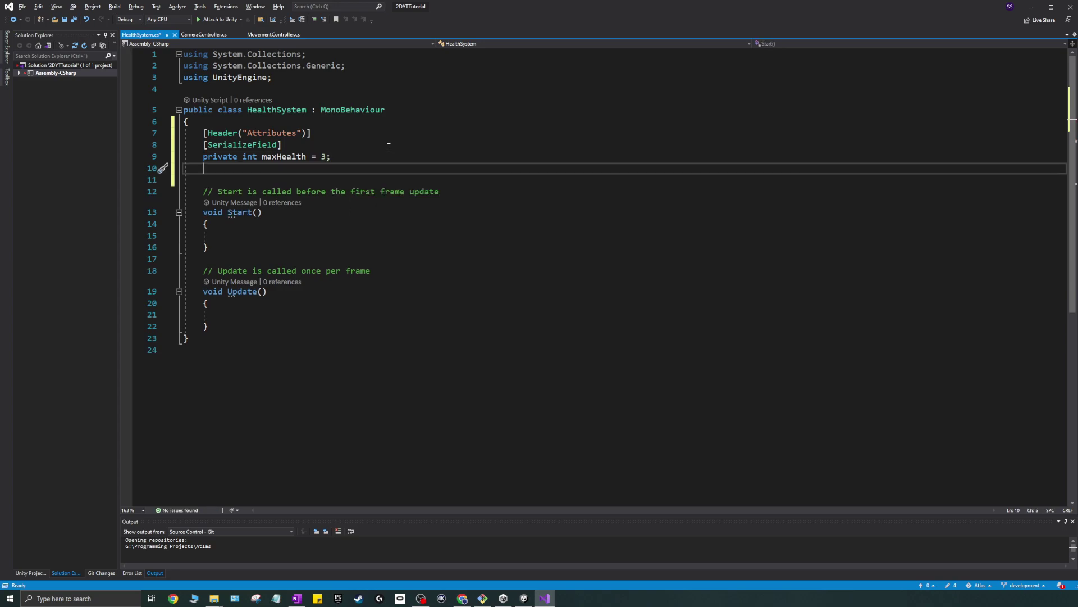
{"action": "type", "text": "private int"}
{"action": "type", "text": "healt"}
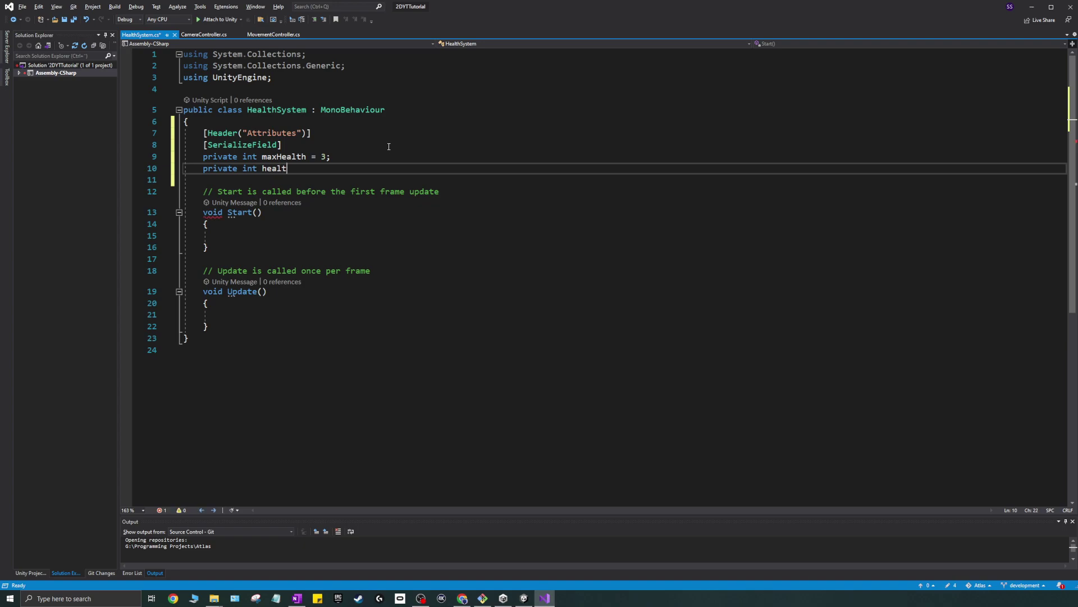
{"action": "type", "text": "h = 0;"}
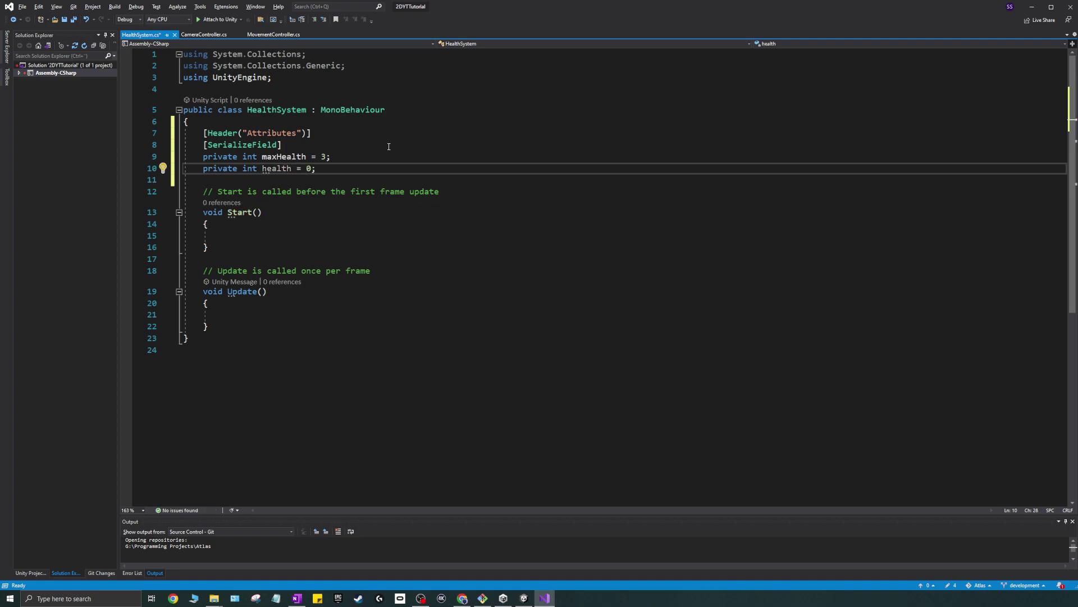
{"action": "key", "text": "Down"}
{"action": "type", "text": "[Space(1"}
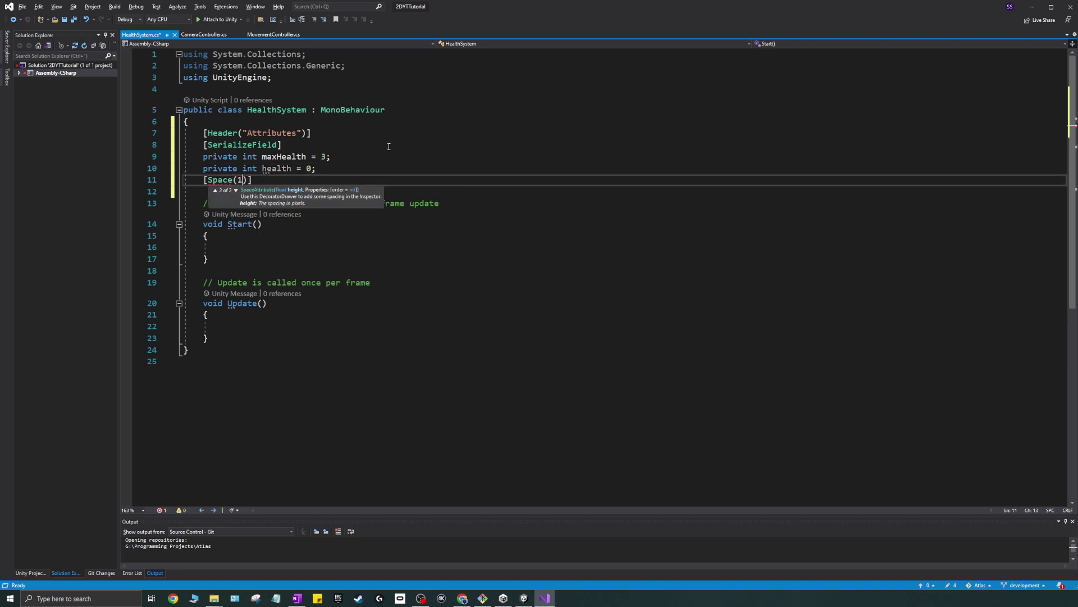
{"action": "type", "text": "0"}
{"action": "key", "text": "ctrl+k"}
{"action": "key", "text": "ctrl+c"}
{"action": "left_click", "coordinate": [294, 244]}
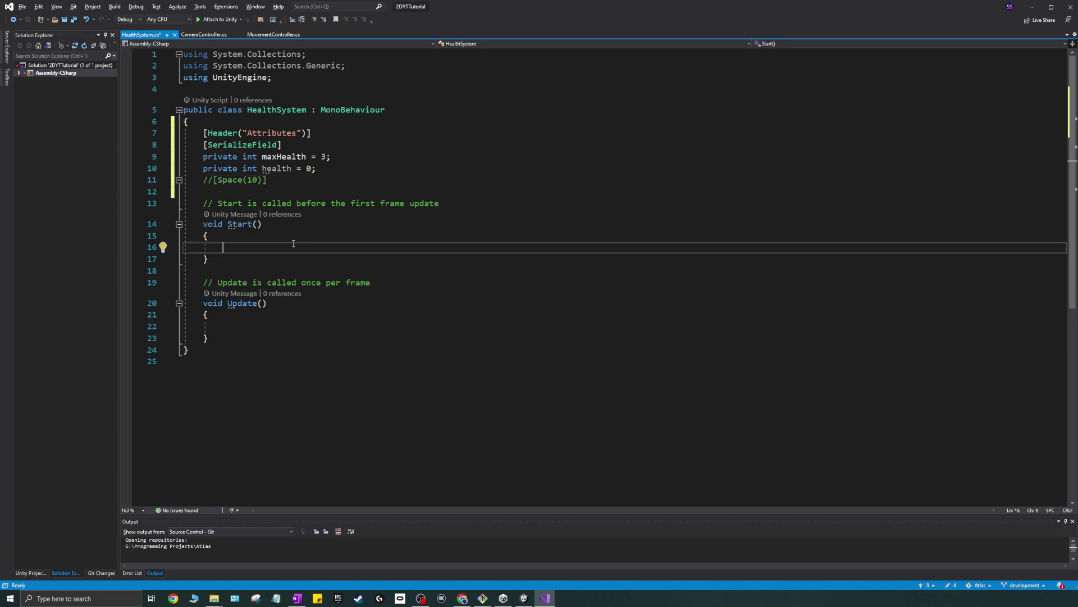